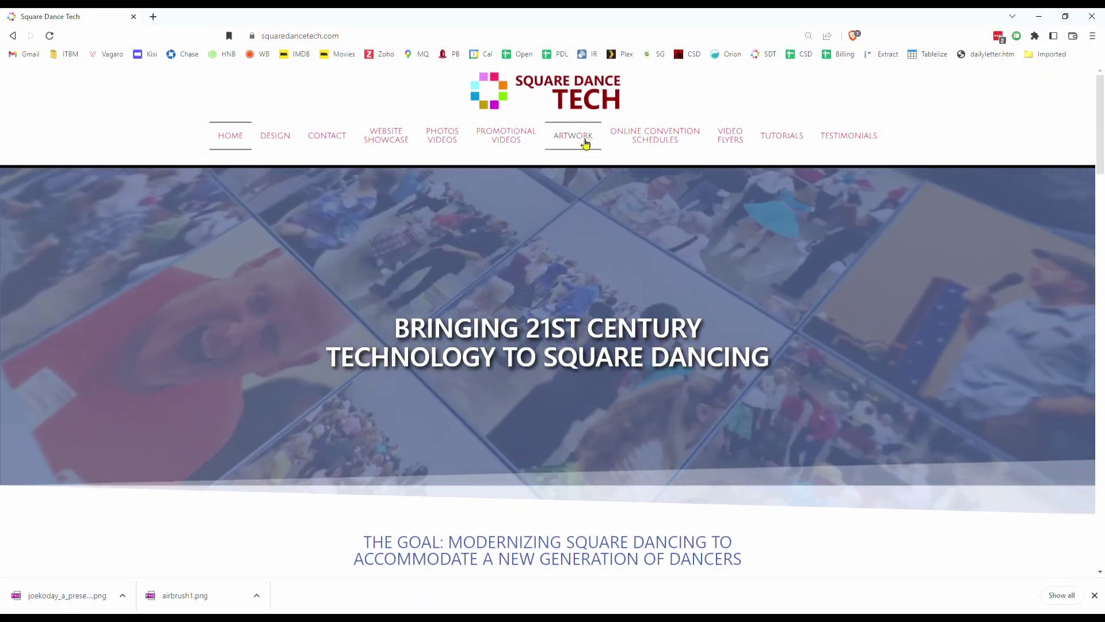
Open the ARTWORK galleries and browse the Blueprint, Crayon and Drypoint style dancer images
{"action": "left_click", "coordinate": [585, 143]}
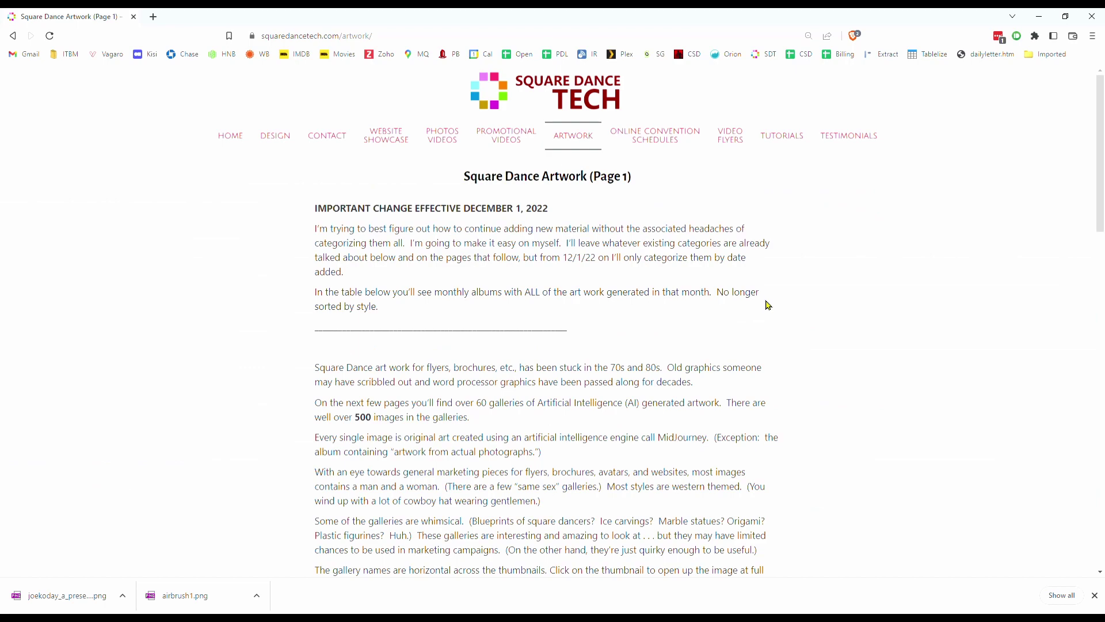
{"action": "scroll", "coordinate": [768, 305], "scroll_direction": "down", "scroll_amount": 10}
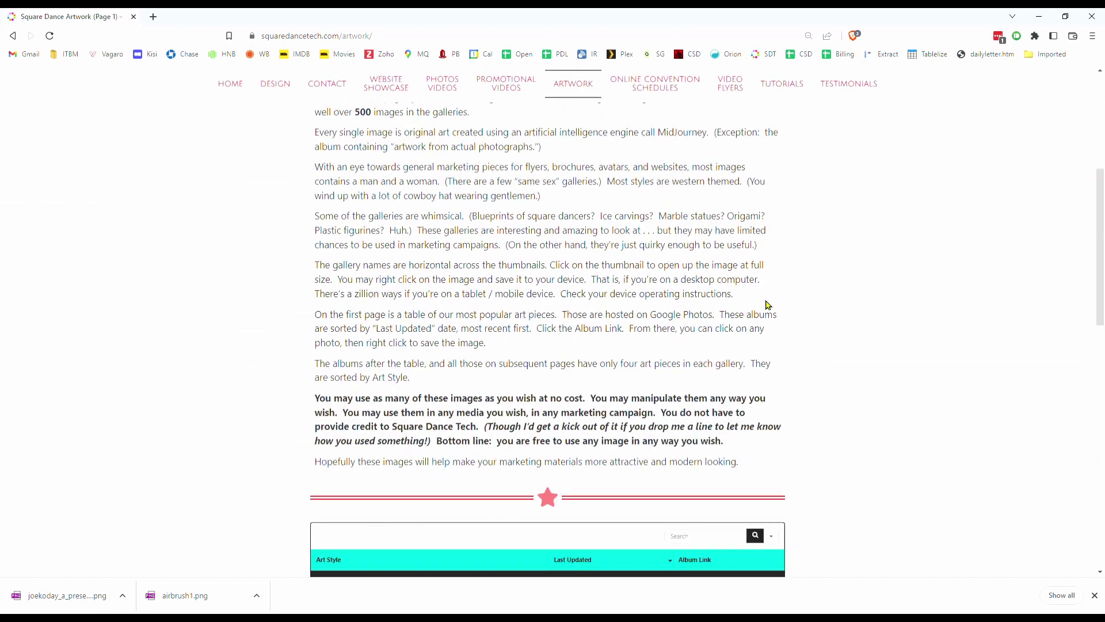
{"action": "scroll", "coordinate": [770, 305], "scroll_direction": "down", "scroll_amount": 7}
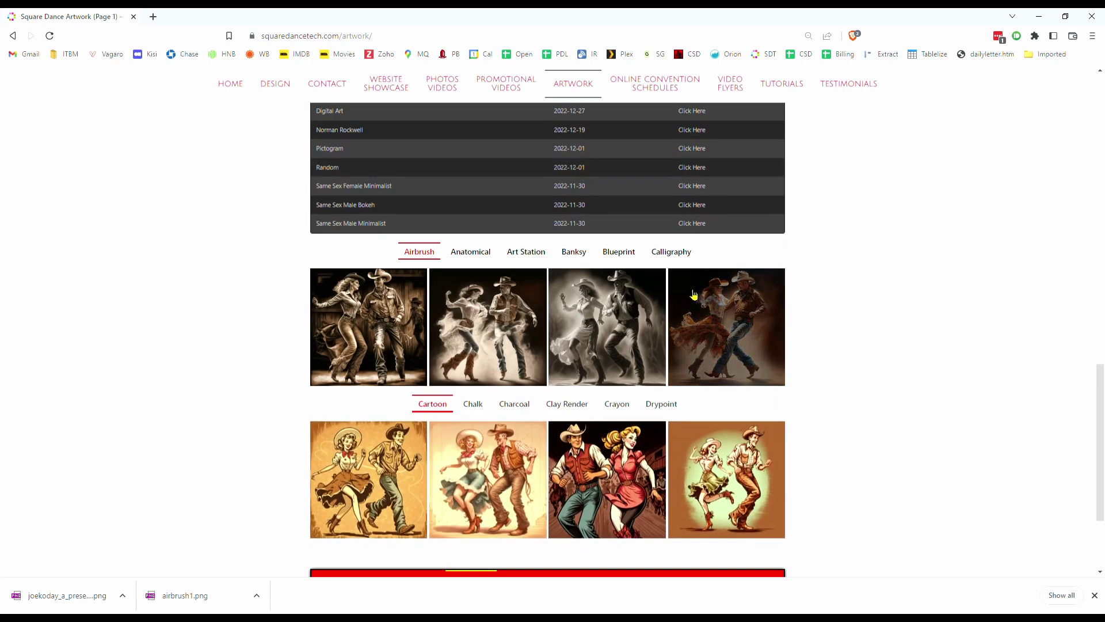
{"action": "left_click", "coordinate": [629, 254]}
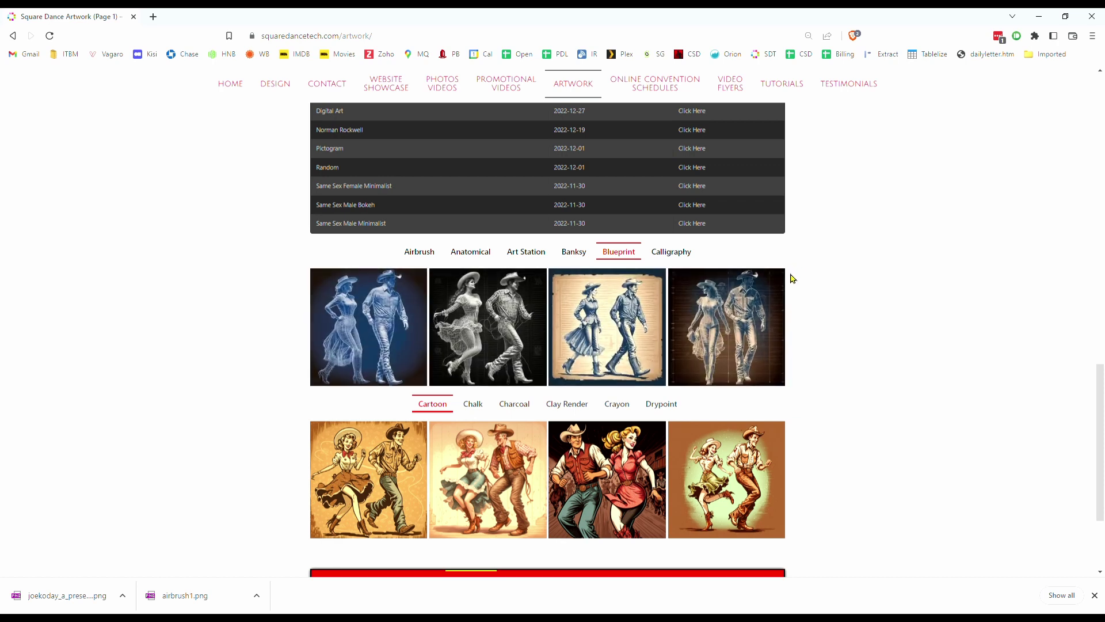
{"action": "scroll", "coordinate": [829, 302], "scroll_direction": "down", "scroll_amount": 3}
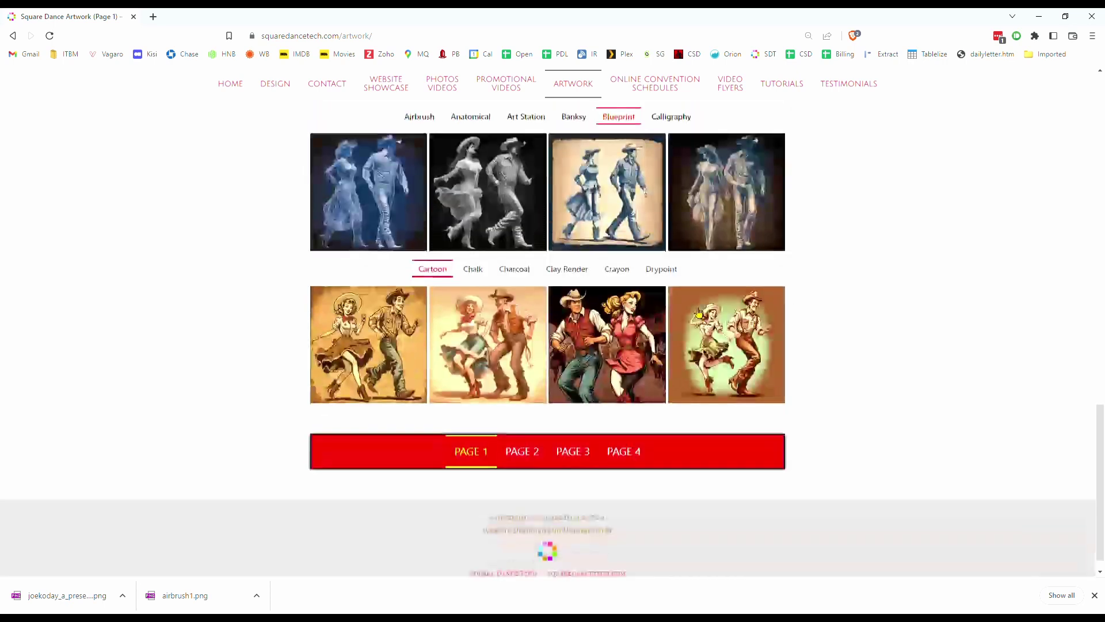
{"action": "left_click", "coordinate": [624, 273]}
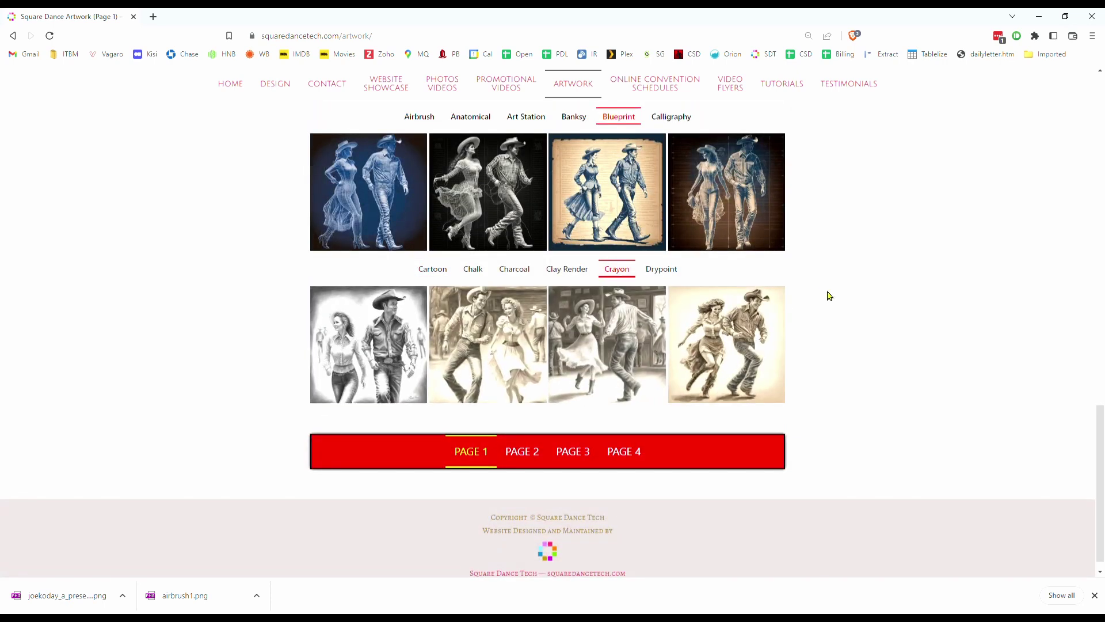
{"action": "left_click", "coordinate": [678, 271]}
Move to artwork Page 2 and show its Graffiti dancing-couple set
{"action": "left_click", "coordinate": [582, 452]}
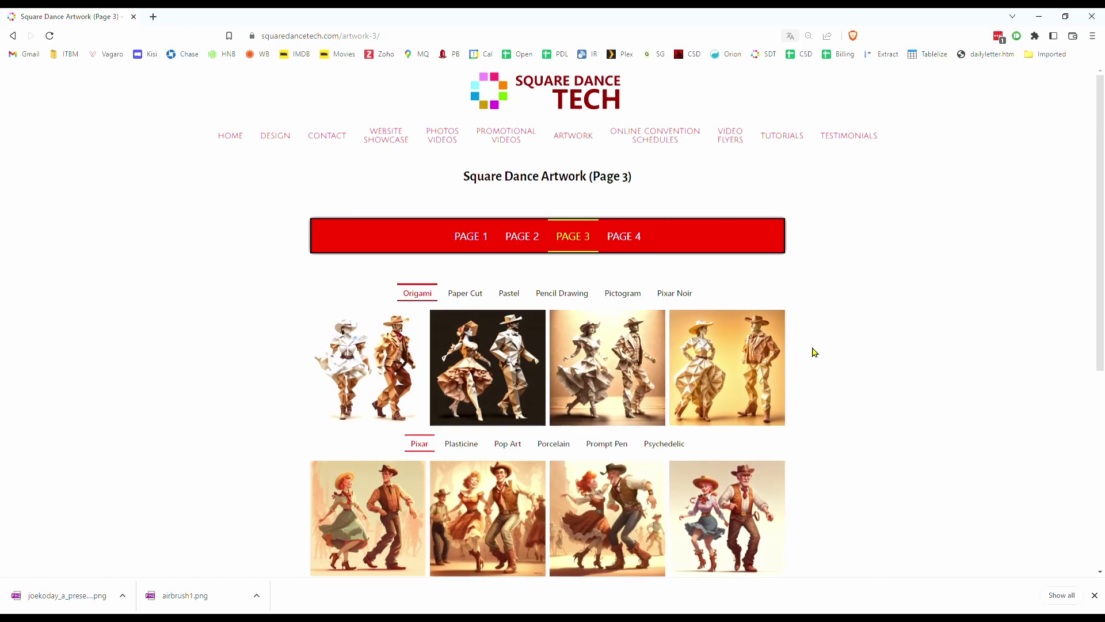
{"action": "scroll", "coordinate": [815, 352], "scroll_direction": "down", "scroll_amount": 2}
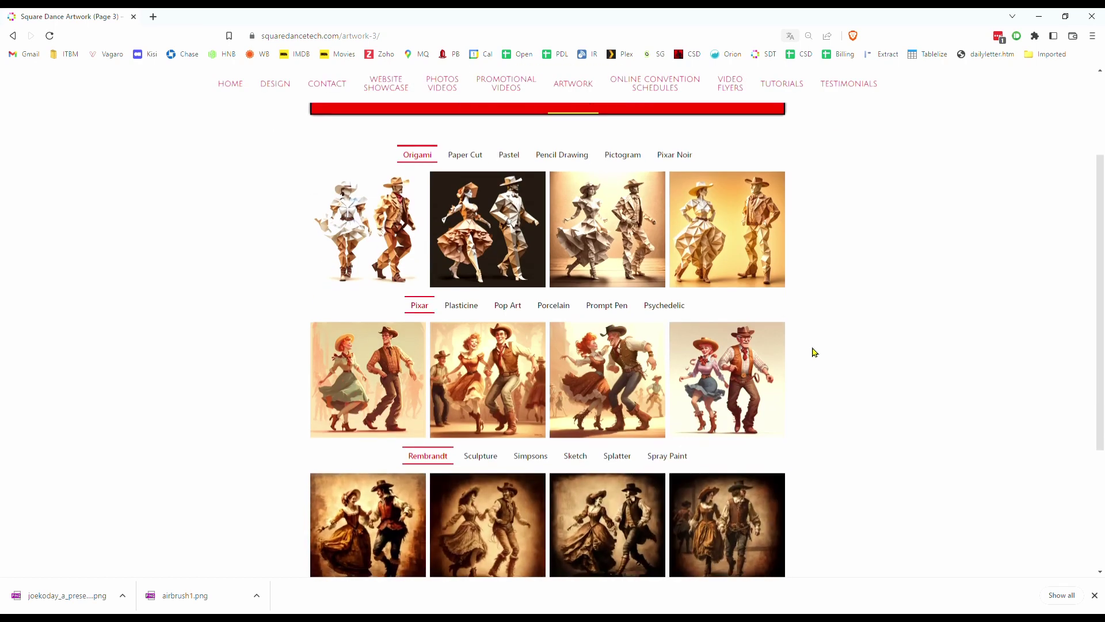
{"action": "scroll", "coordinate": [815, 352], "scroll_direction": "down", "scroll_amount": 2}
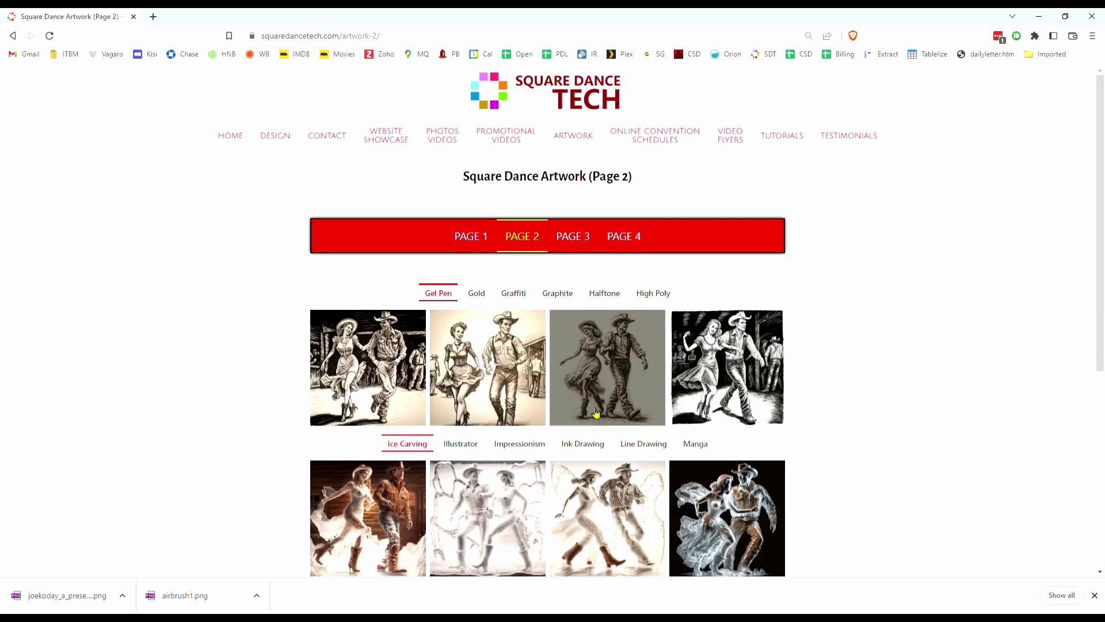
{"action": "left_click", "coordinate": [528, 294]}
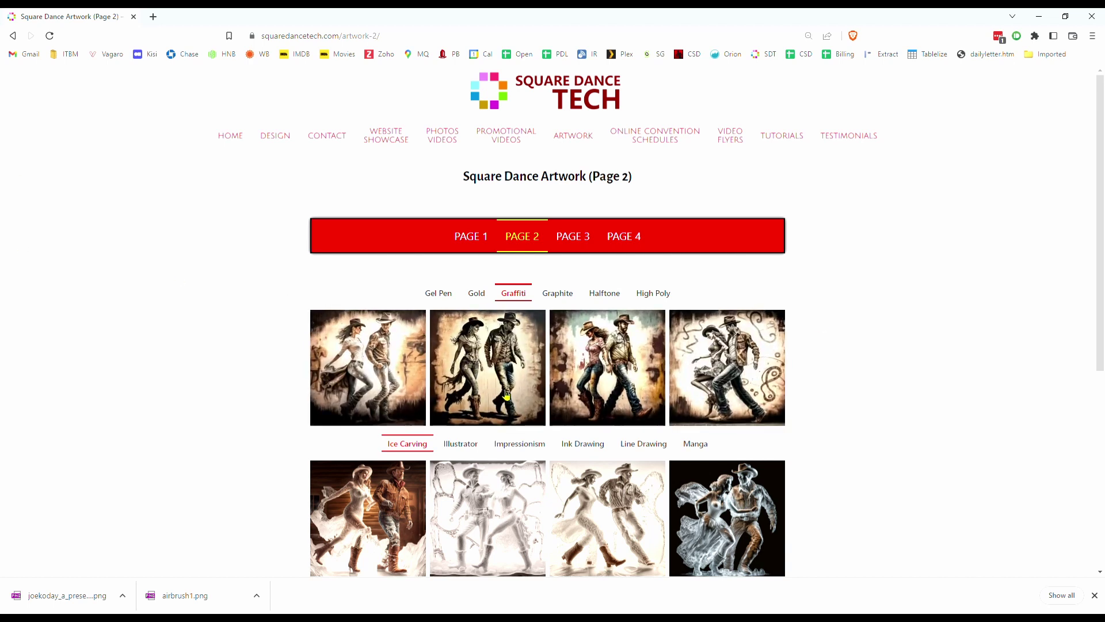
Enlarge the second Graffiti image, save it as graffiti1.png, then go back to artwork Page 1
{"action": "left_click", "coordinate": [495, 343]}
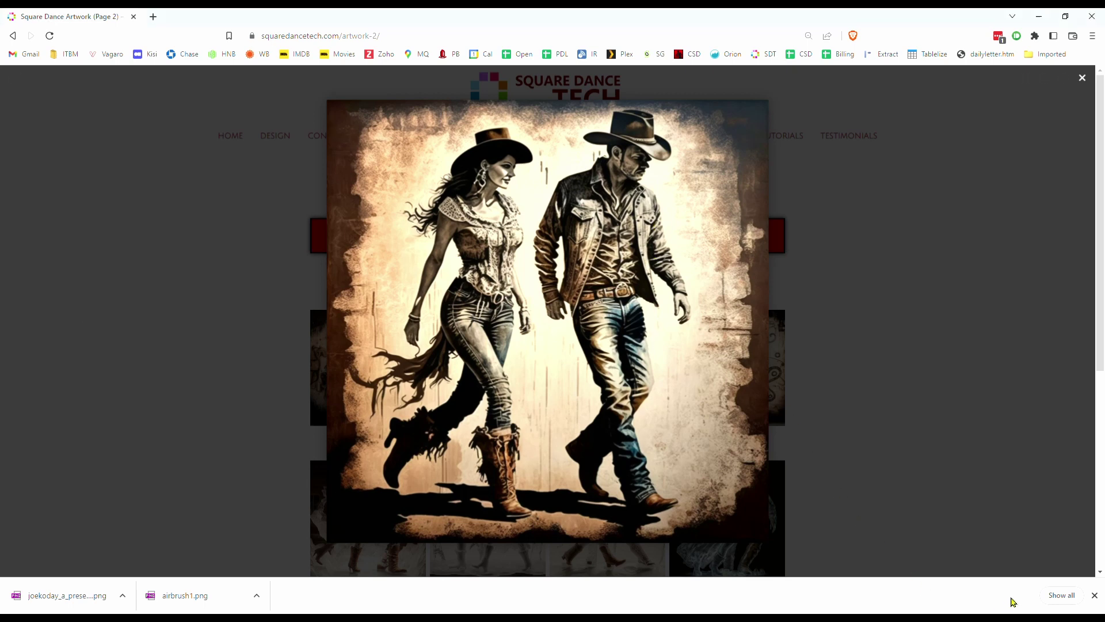
{"action": "left_click", "coordinate": [884, 125]}
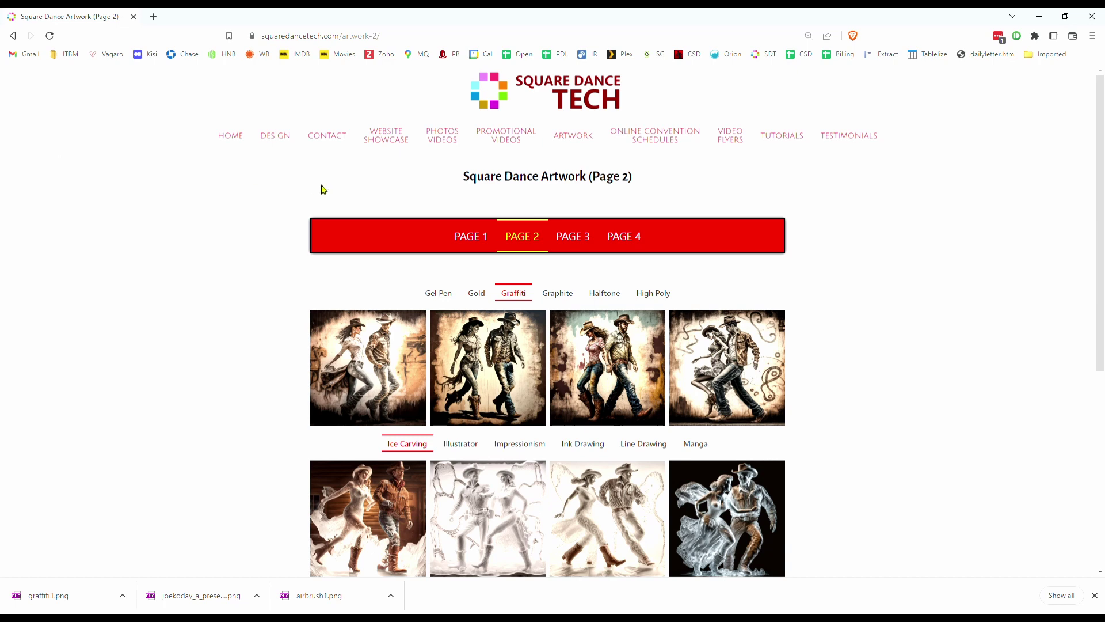
{"action": "left_click", "coordinate": [476, 241]}
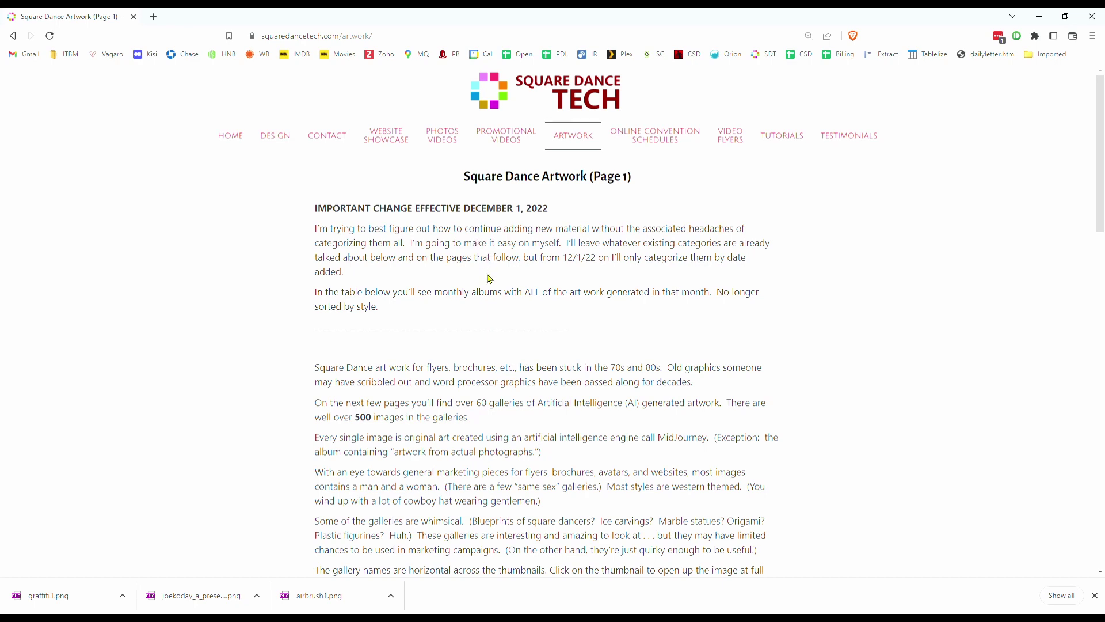
Scroll to the Art Style table and open the Digital Art row's Google Photos album
{"action": "scroll", "coordinate": [694, 317], "scroll_direction": "down", "scroll_amount": 10}
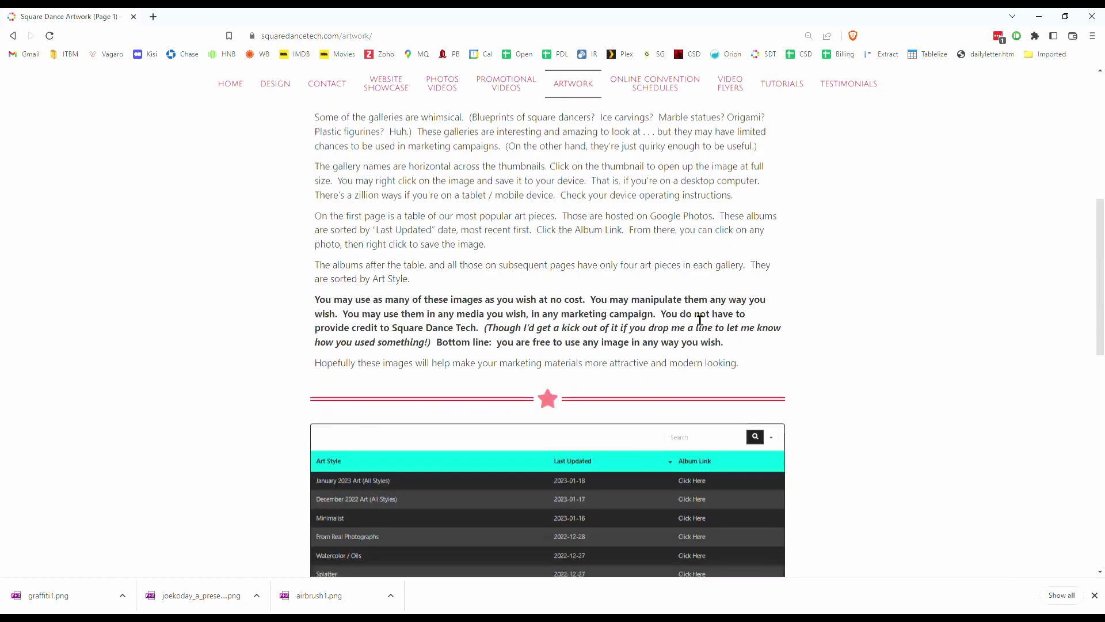
{"action": "scroll", "coordinate": [835, 360], "scroll_direction": "down", "scroll_amount": 2}
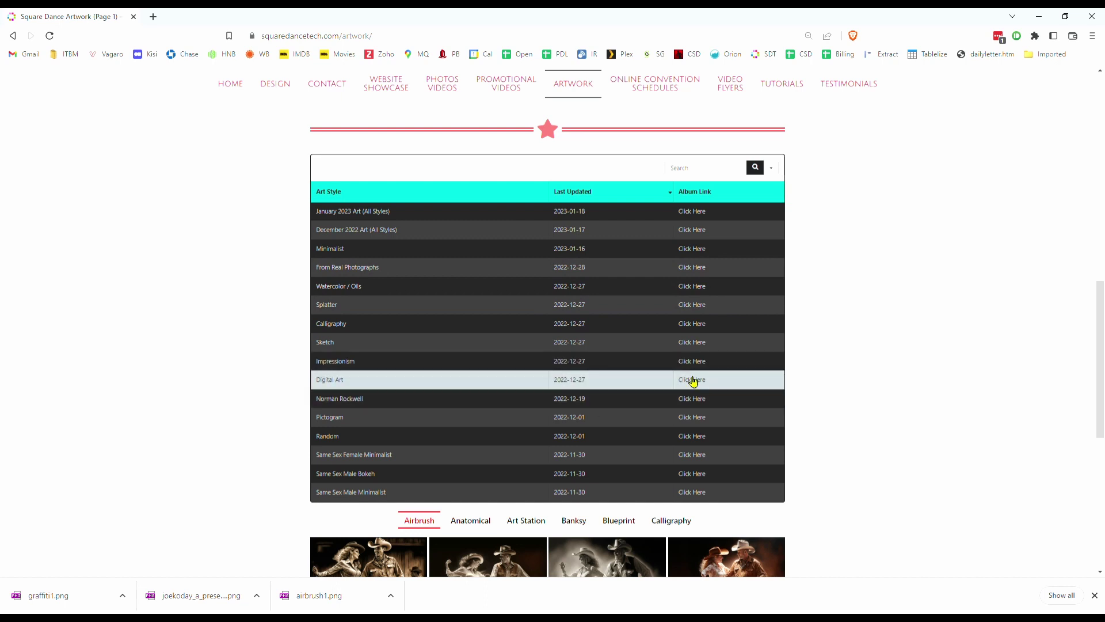
{"action": "left_click", "coordinate": [693, 379]}
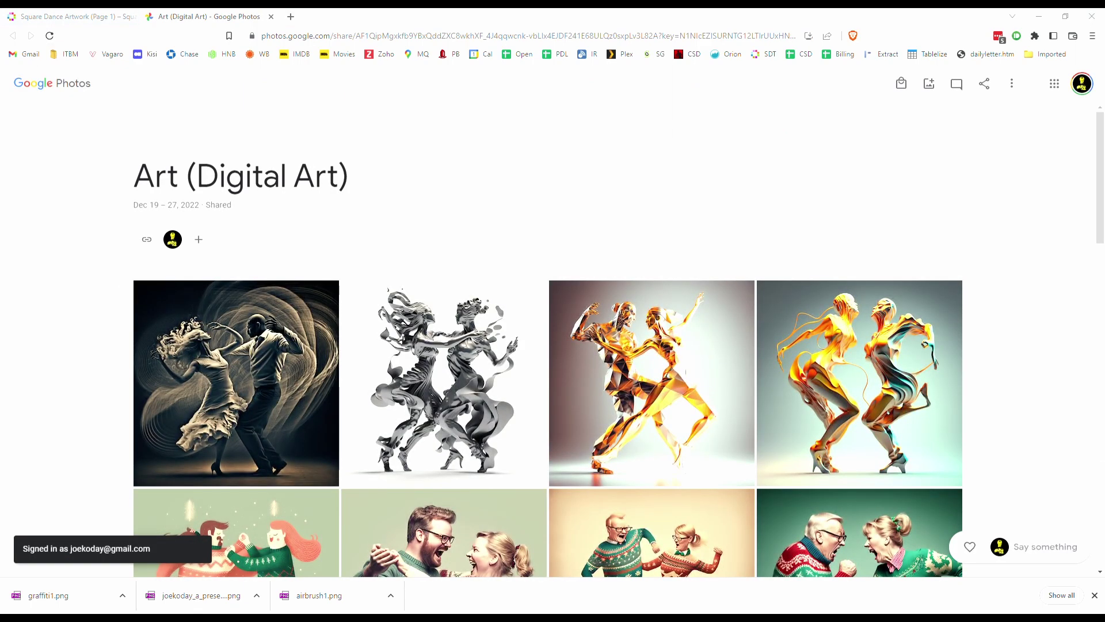
Open the smoky embracing-couple photo from the Digital Art album and download it with Shift+D
{"action": "scroll", "coordinate": [92, 310], "scroll_direction": "down", "scroll_amount": 5}
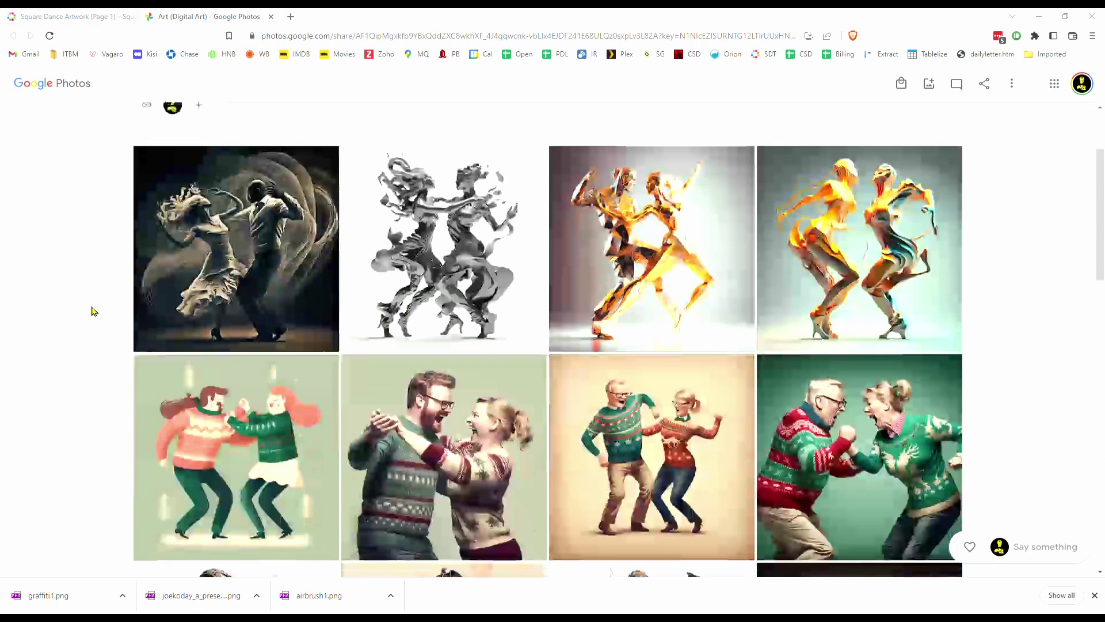
{"action": "scroll", "coordinate": [92, 311], "scroll_direction": "down", "scroll_amount": 15}
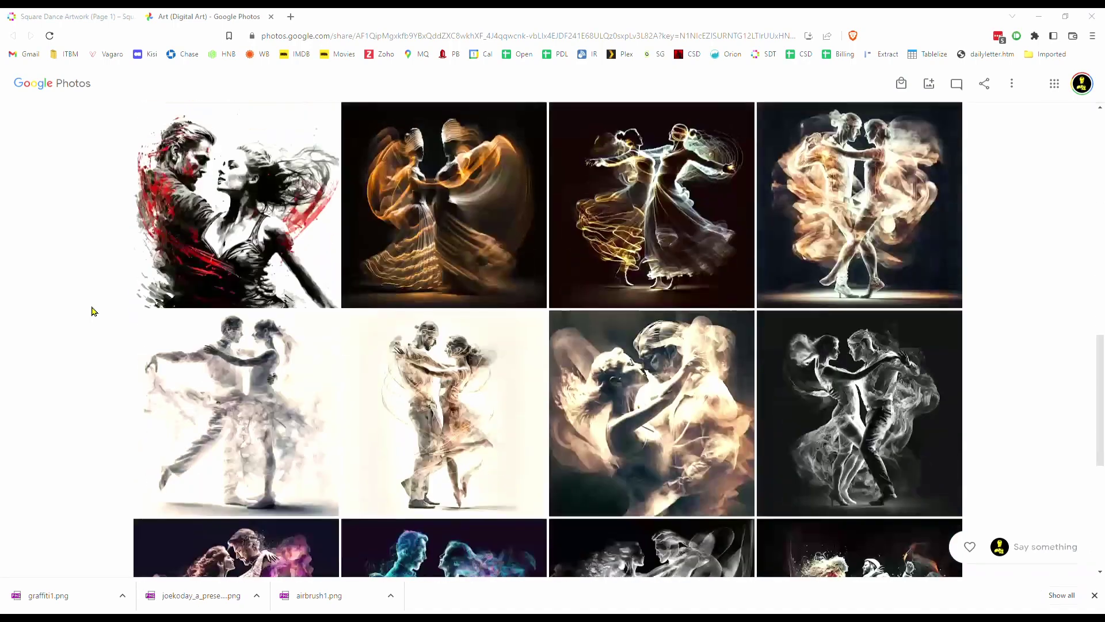
{"action": "scroll", "coordinate": [92, 311], "scroll_direction": "down", "scroll_amount": 2}
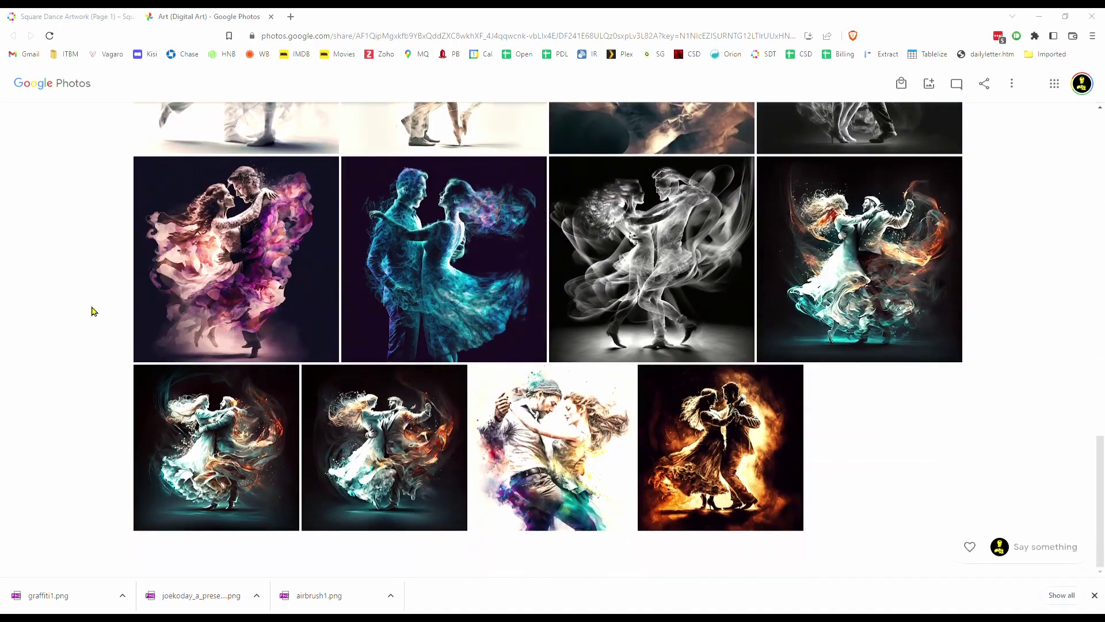
{"action": "scroll", "coordinate": [92, 310], "scroll_direction": "up", "scroll_amount": 7}
{"action": "scroll", "coordinate": [92, 310], "scroll_direction": "down", "scroll_amount": 2}
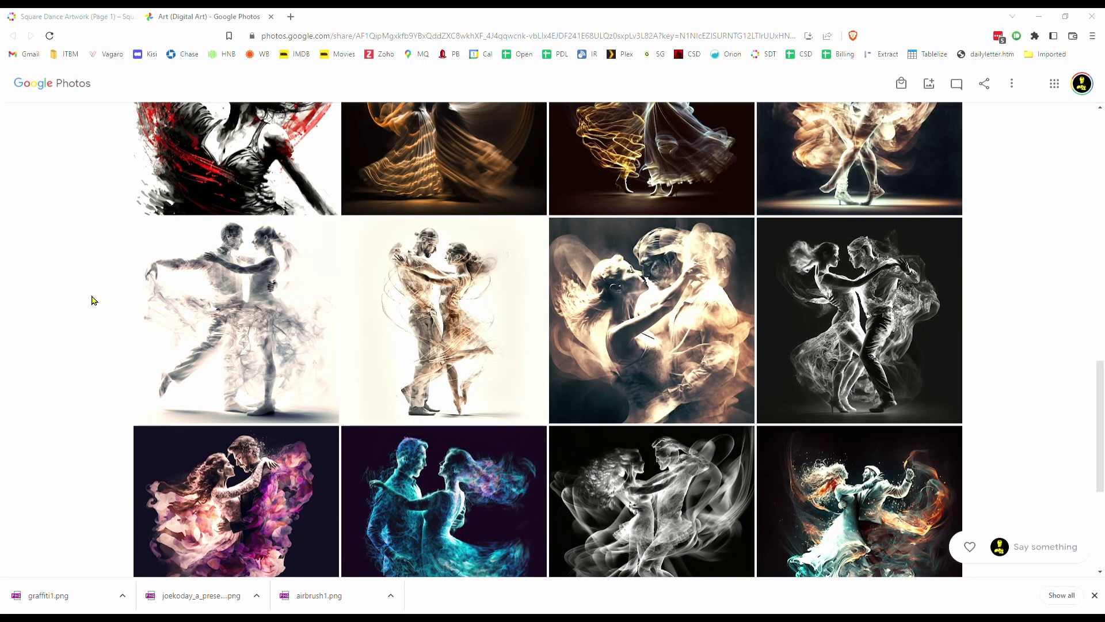
{"action": "left_click", "coordinate": [639, 310]}
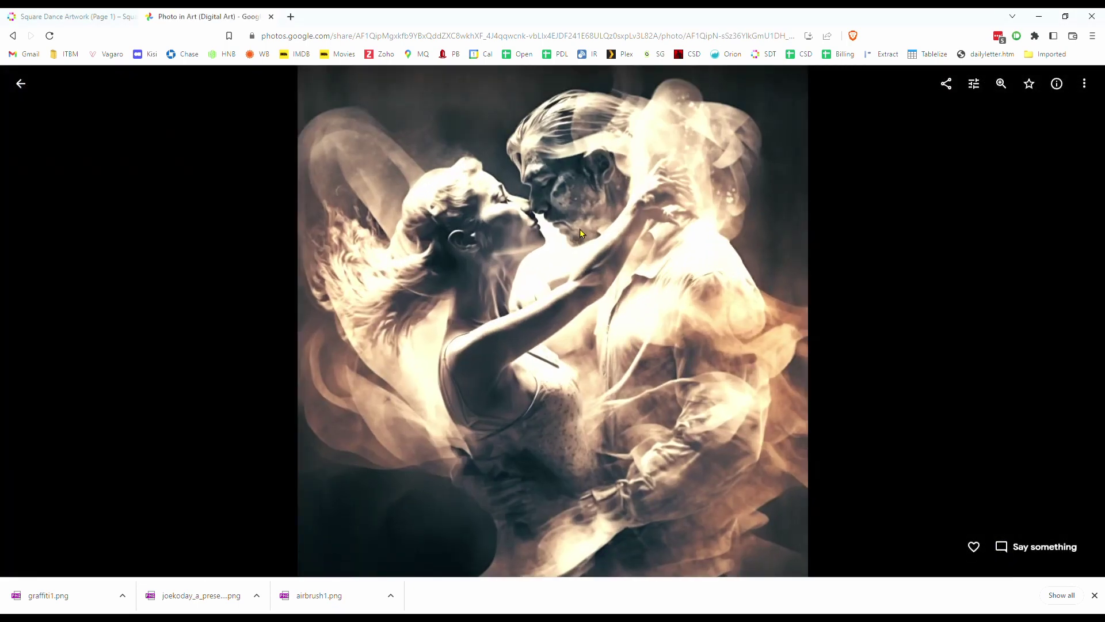
{"action": "key", "text": "shift+d"}
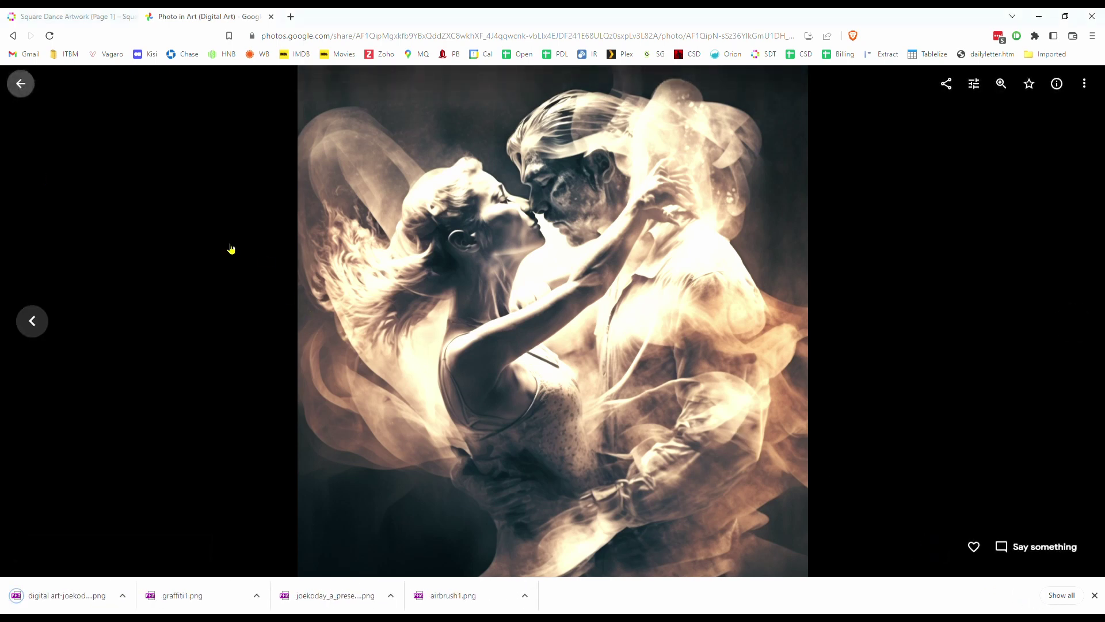
Leave the photo viewer and start a new Flyer (Portrait) design from Canva's Create a design list
{"action": "left_click", "coordinate": [21, 84]}
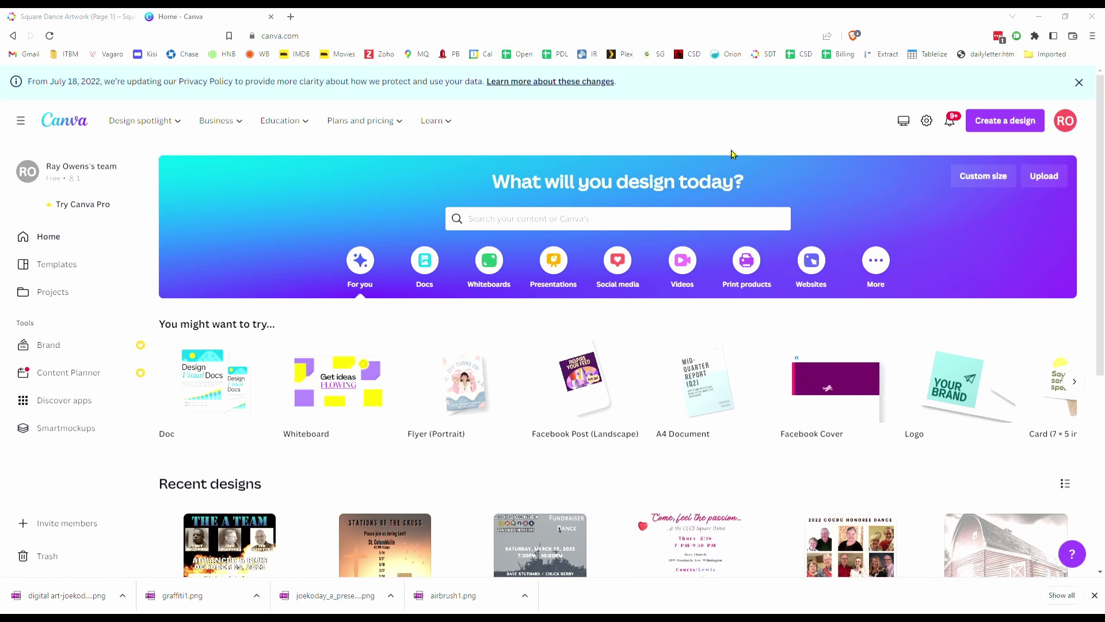
{"action": "left_click", "coordinate": [1002, 126]}
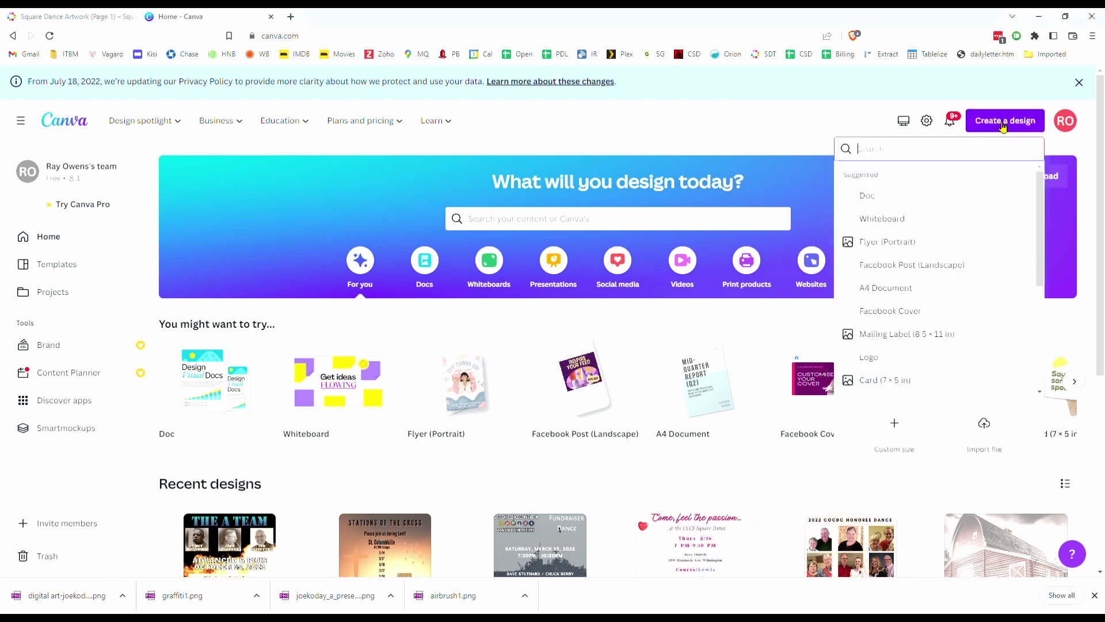
{"action": "left_click", "coordinate": [905, 244]}
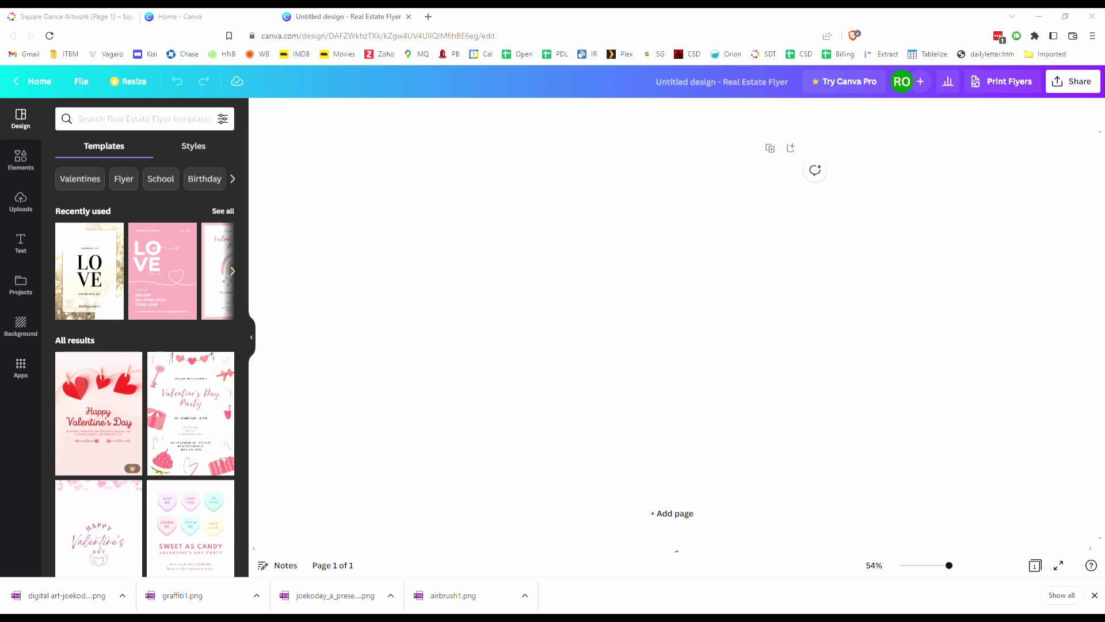
Browse the Valentine flyer templates and apply the pink 'LOVE SALE' 50% OFF template
{"action": "scroll", "coordinate": [185, 417], "scroll_direction": "down", "scroll_amount": 5}
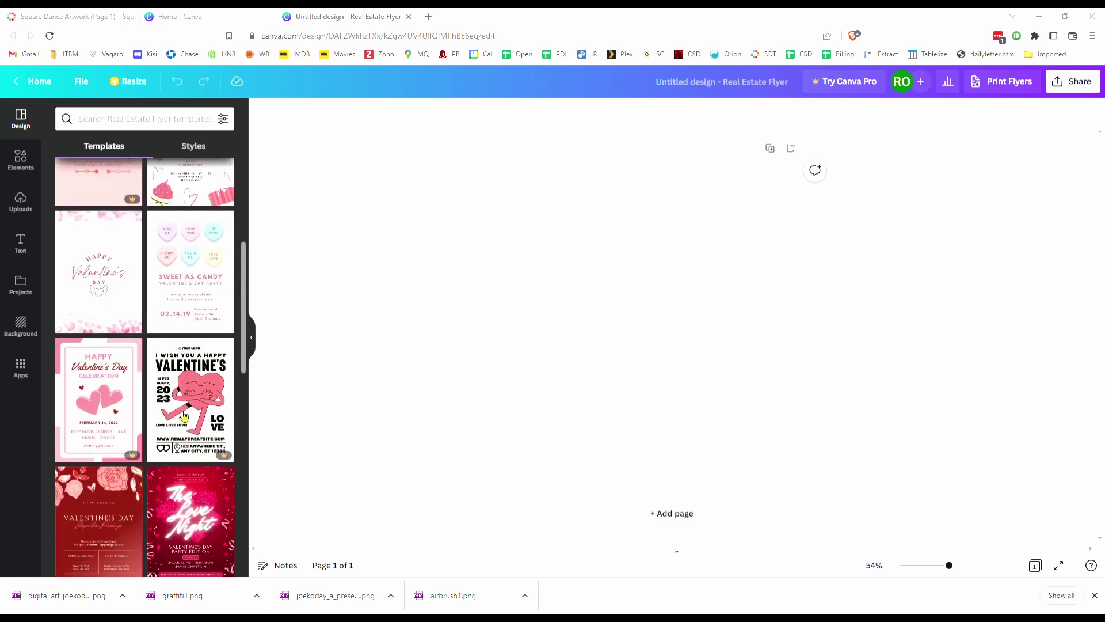
{"action": "scroll", "coordinate": [184, 417], "scroll_direction": "down", "scroll_amount": 5}
{"action": "scroll", "coordinate": [184, 416], "scroll_direction": "down", "scroll_amount": 3}
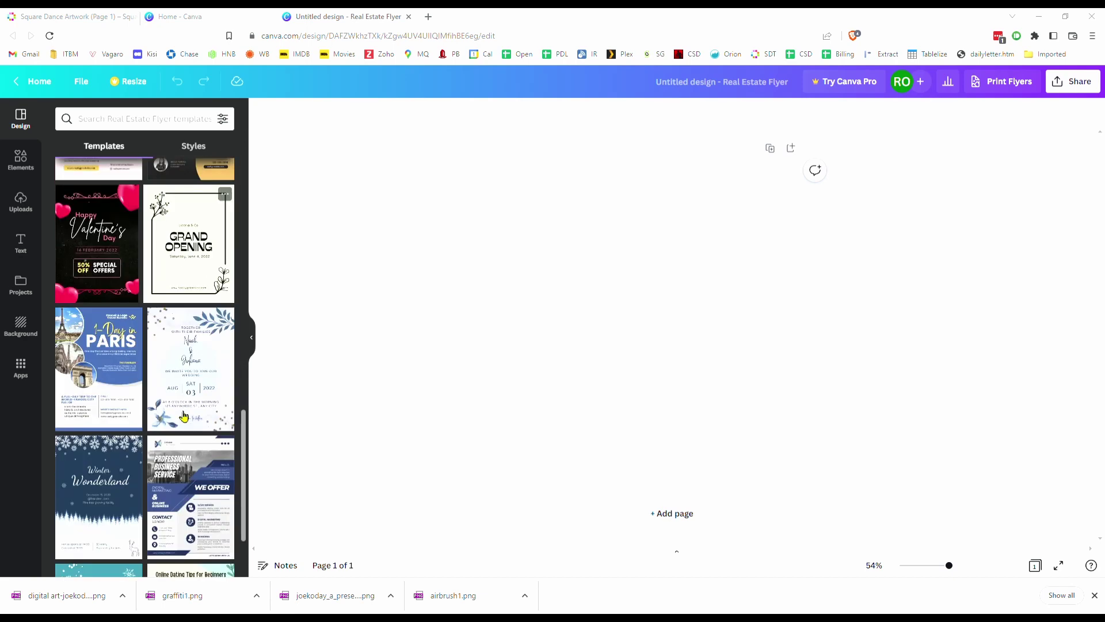
{"action": "scroll", "coordinate": [184, 416], "scroll_direction": "down", "scroll_amount": 7}
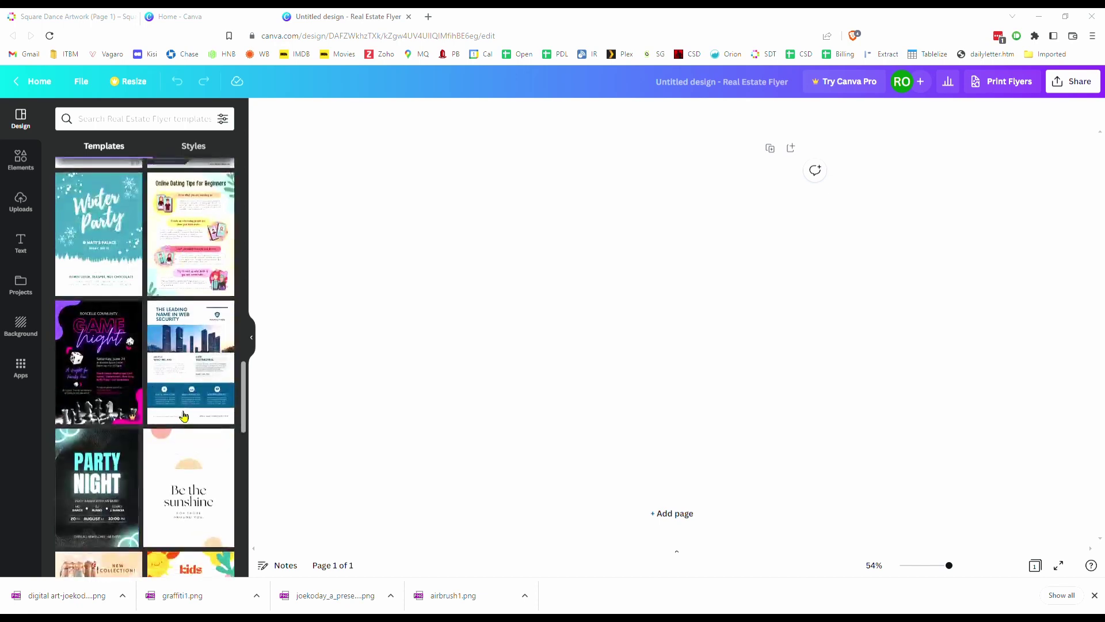
{"action": "scroll", "coordinate": [184, 416], "scroll_direction": "down", "scroll_amount": 5}
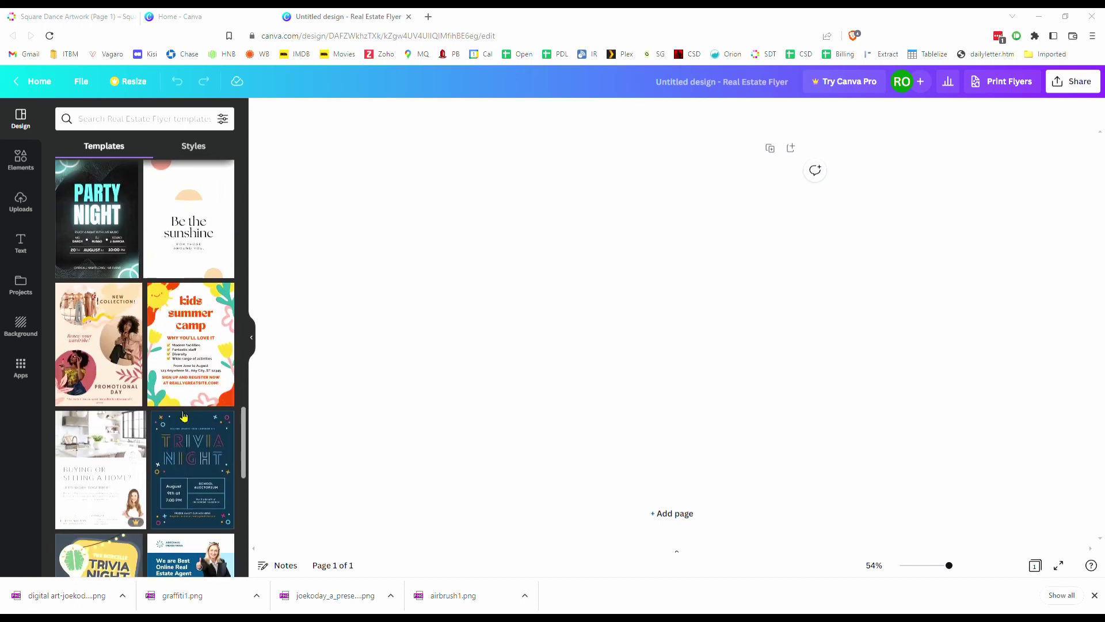
{"action": "scroll", "coordinate": [184, 416], "scroll_direction": "up", "scroll_amount": 15}
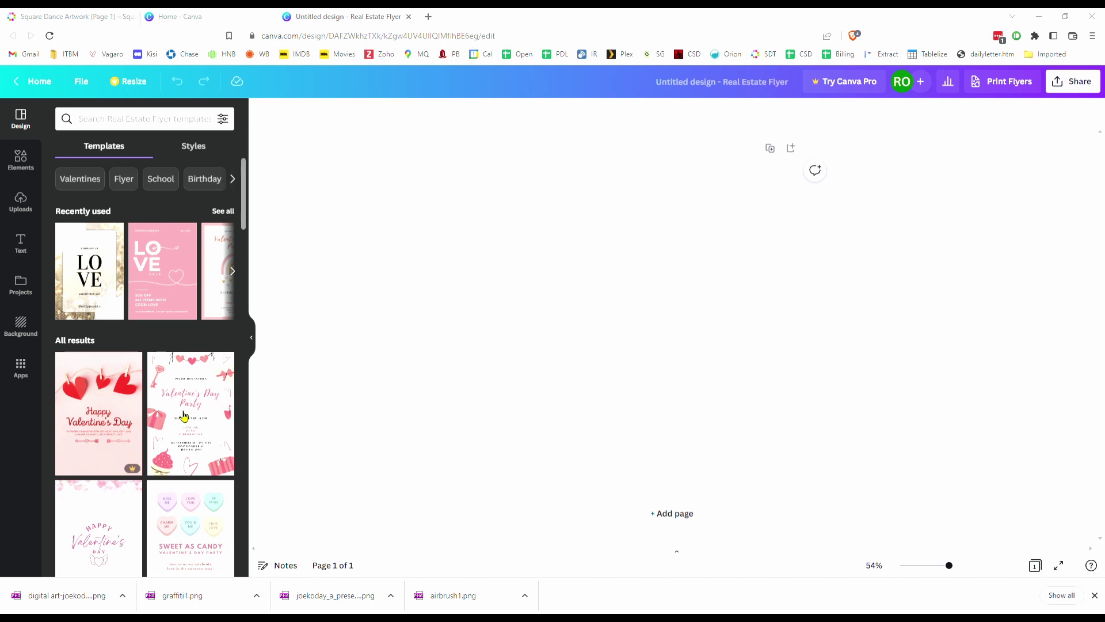
{"action": "mouse_move", "coordinate": [184, 415]}
{"action": "mouse_move", "coordinate": [189, 306]}
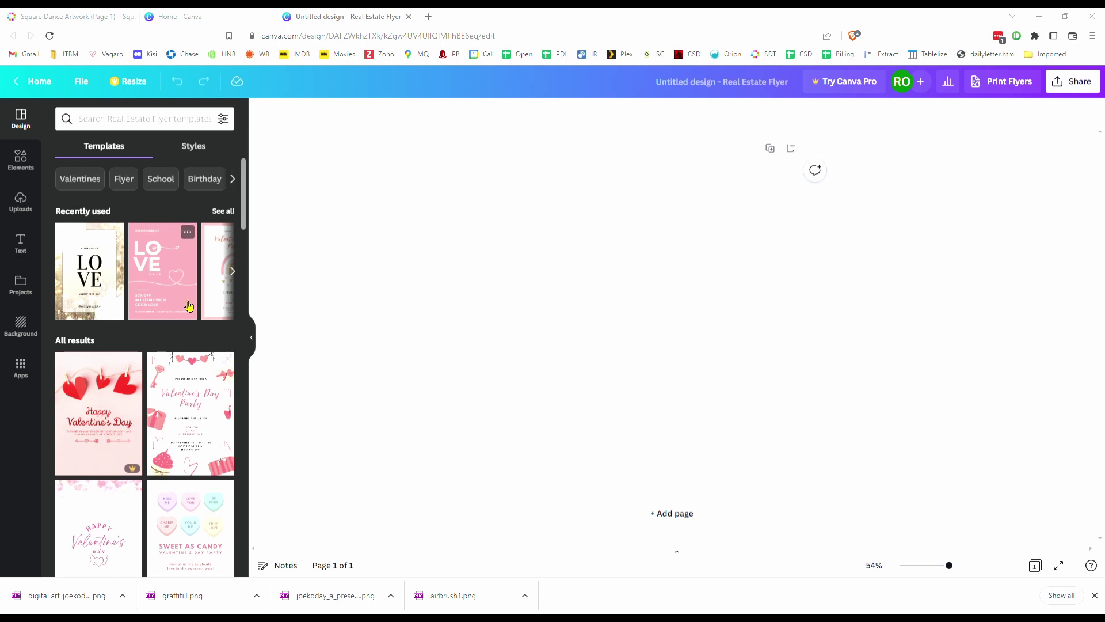
{"action": "left_click", "coordinate": [162, 232]}
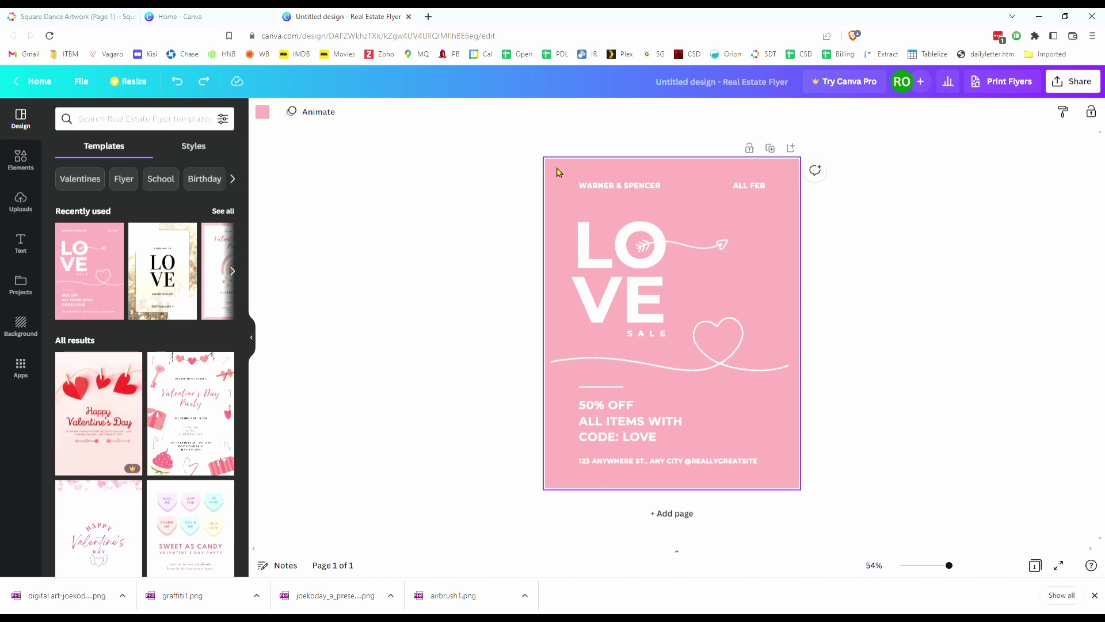
Remove the pink LOVE SALE template content so the flyer page is blank white
{"action": "key", "text": "Delete"}
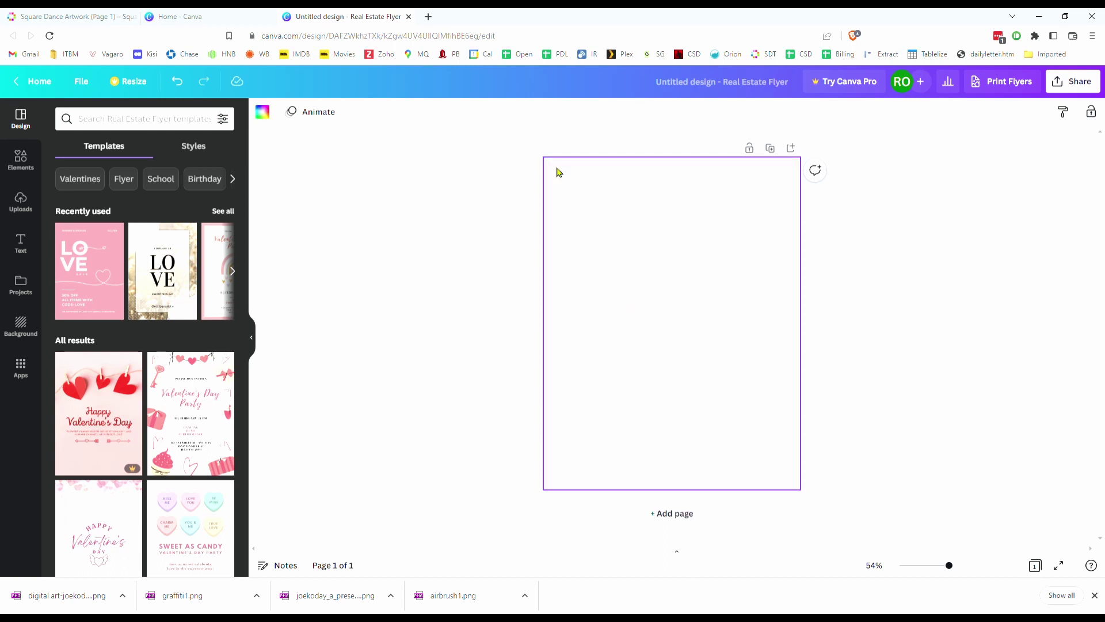
Upload the smoky digital art image and drag it onto the page behind the LOVE SALE text
{"action": "left_click", "coordinate": [33, 207]}
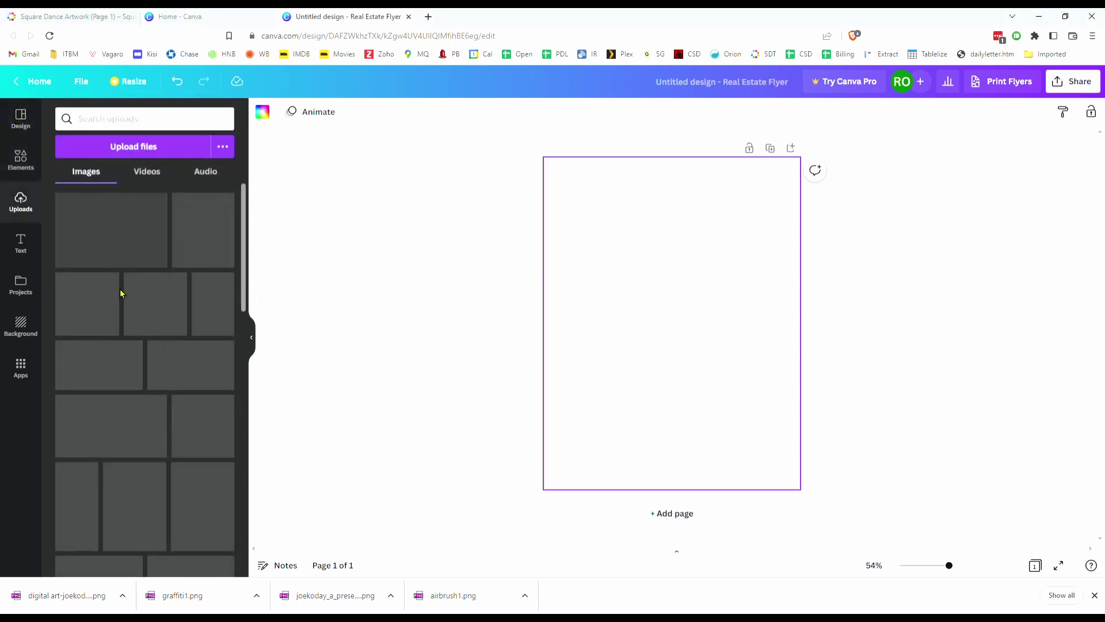
{"action": "left_click", "coordinate": [155, 148]}
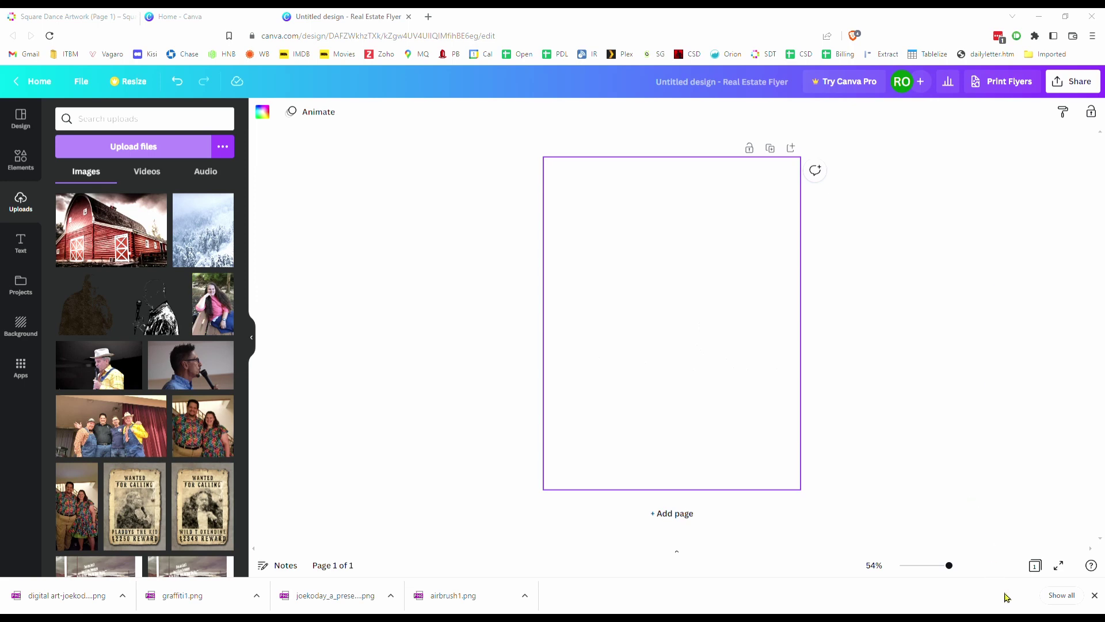
{"action": "key", "text": "Return"}
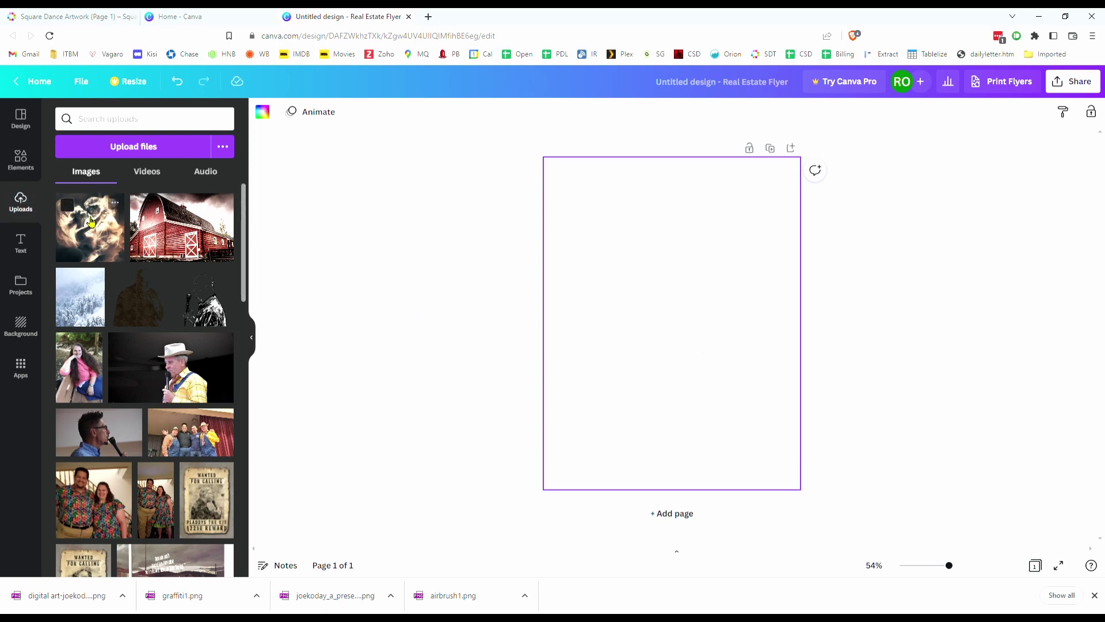
{"action": "left_click_drag", "start_coordinate": [91, 222], "coordinate": [552, 170]}
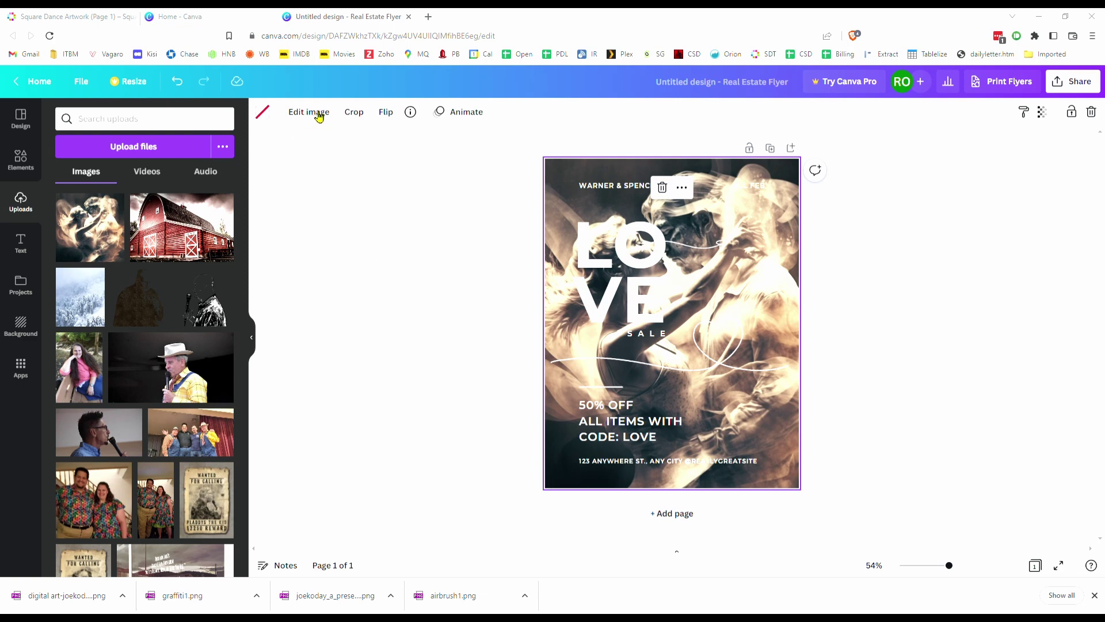
Adjust the dancer artwork to brightness -58, contrast -49 and saturation 40
{"action": "left_click", "coordinate": [320, 117]}
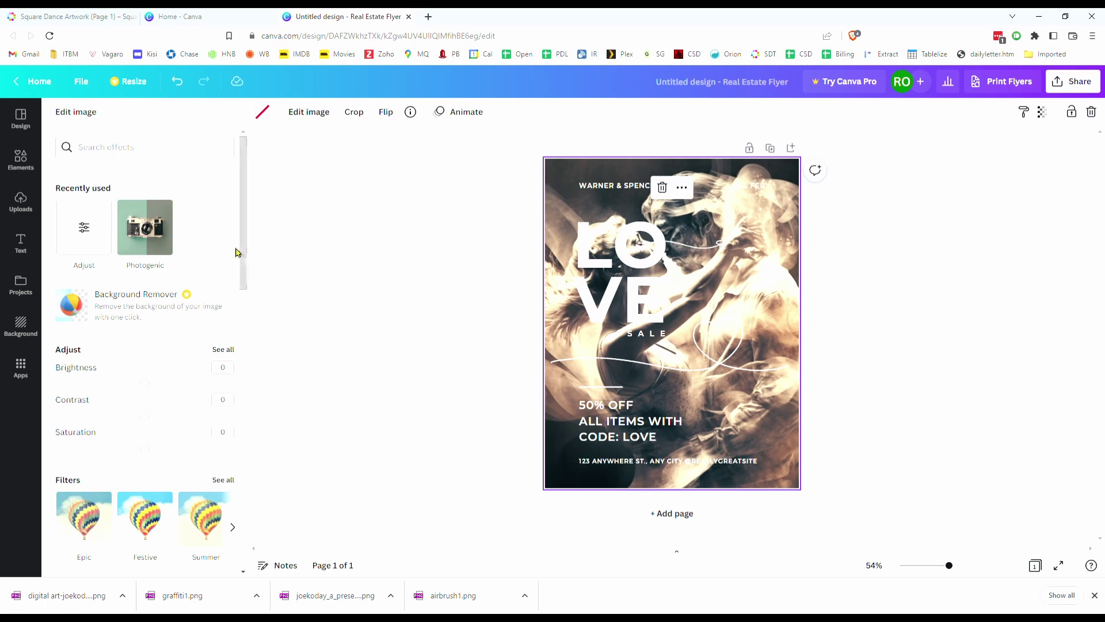
{"action": "left_click_drag", "start_coordinate": [242, 257], "coordinate": [239, 292]}
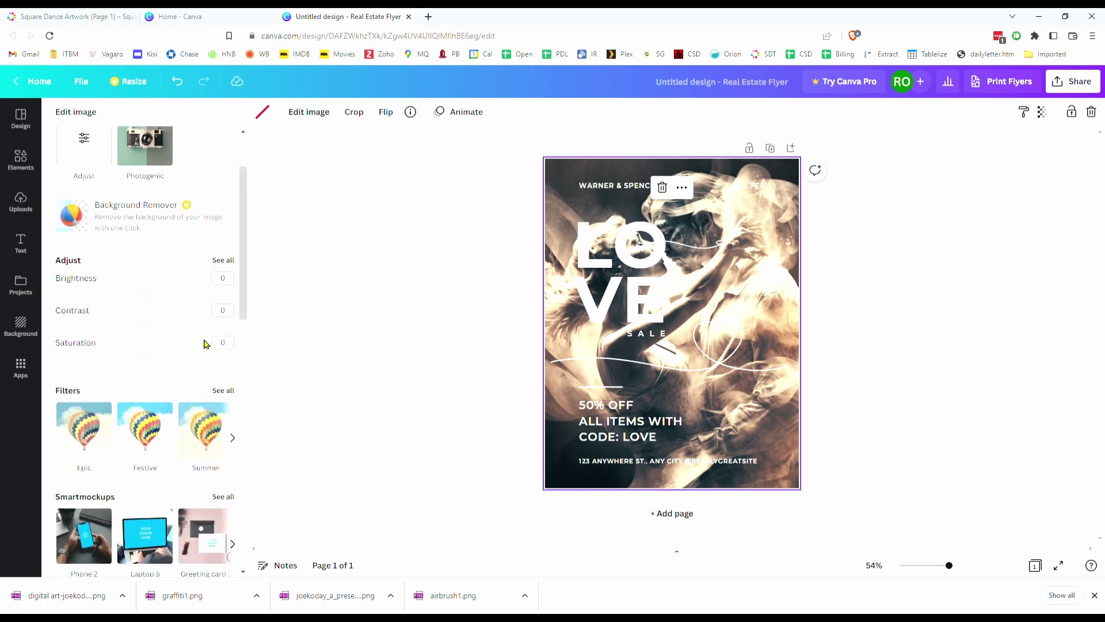
{"action": "left_click_drag", "start_coordinate": [145, 294], "coordinate": [109, 298]}
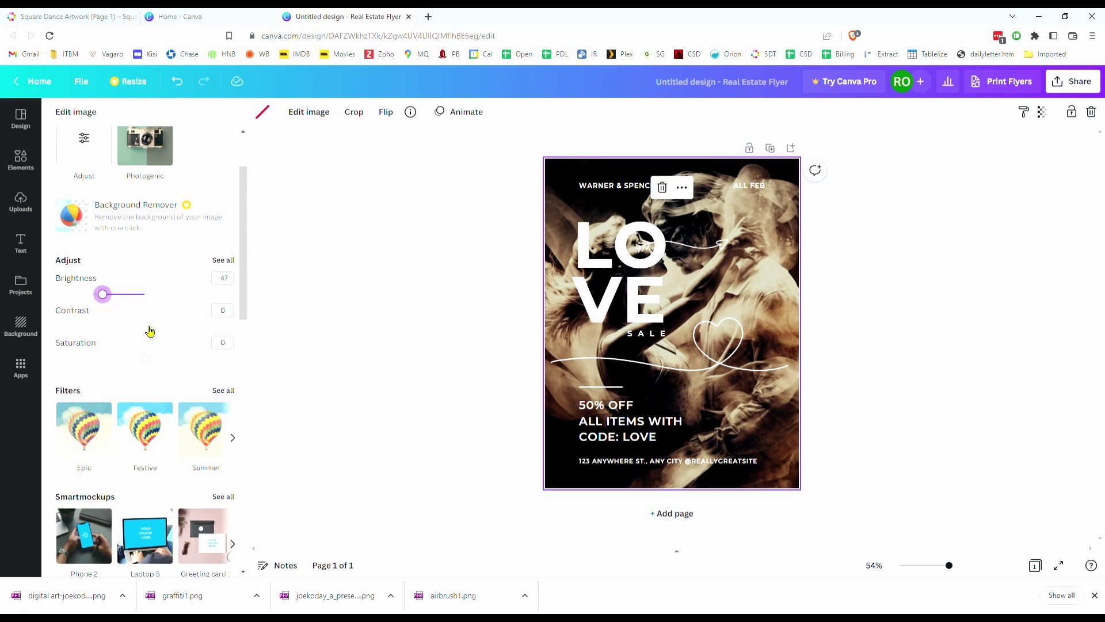
{"action": "left_click_drag", "start_coordinate": [148, 330], "coordinate": [112, 328]}
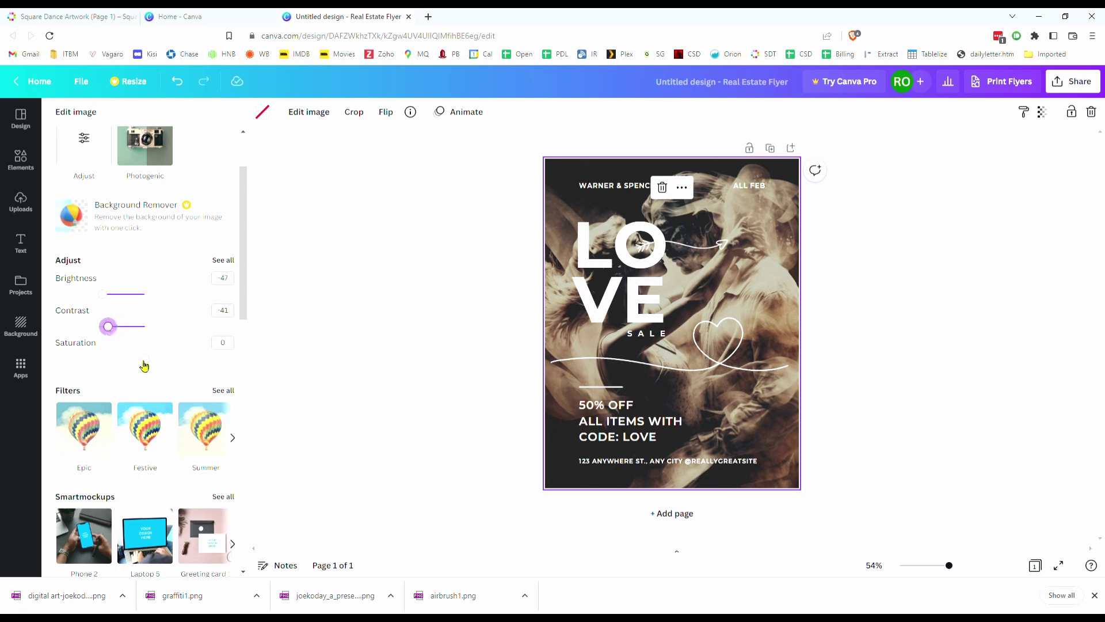
{"action": "left_click_drag", "start_coordinate": [150, 360], "coordinate": [183, 366]}
{"action": "left_click_drag", "start_coordinate": [113, 330], "coordinate": [98, 298]}
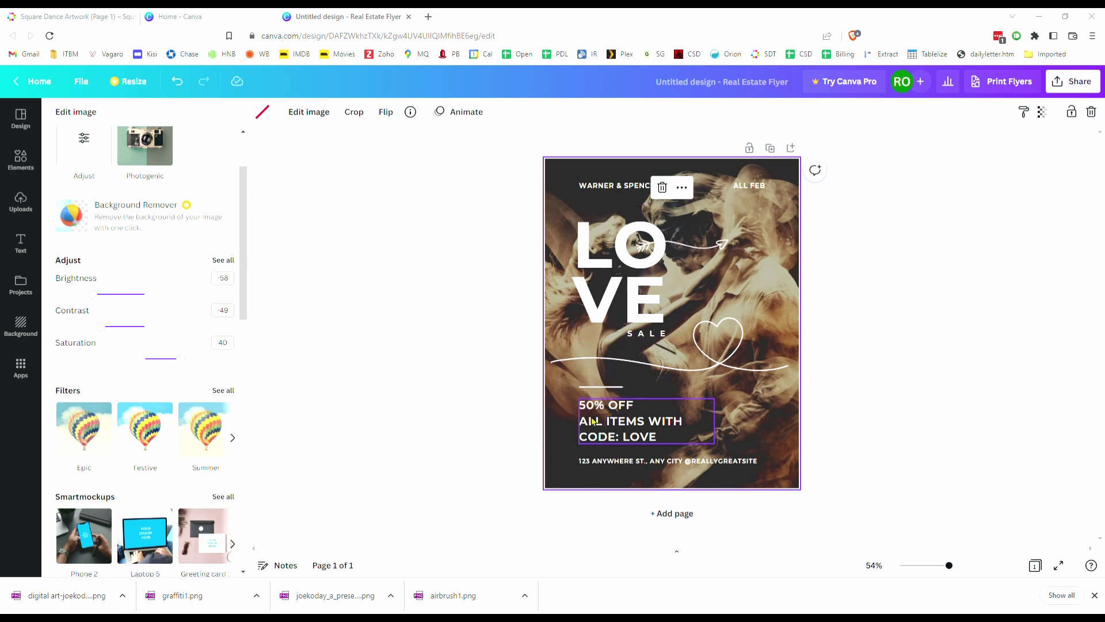
Select the LOVE and 50% OFF texts, then apply the white LOVE 'FEBRUARY 14' Valentine's template
{"action": "left_click", "coordinate": [624, 285]}
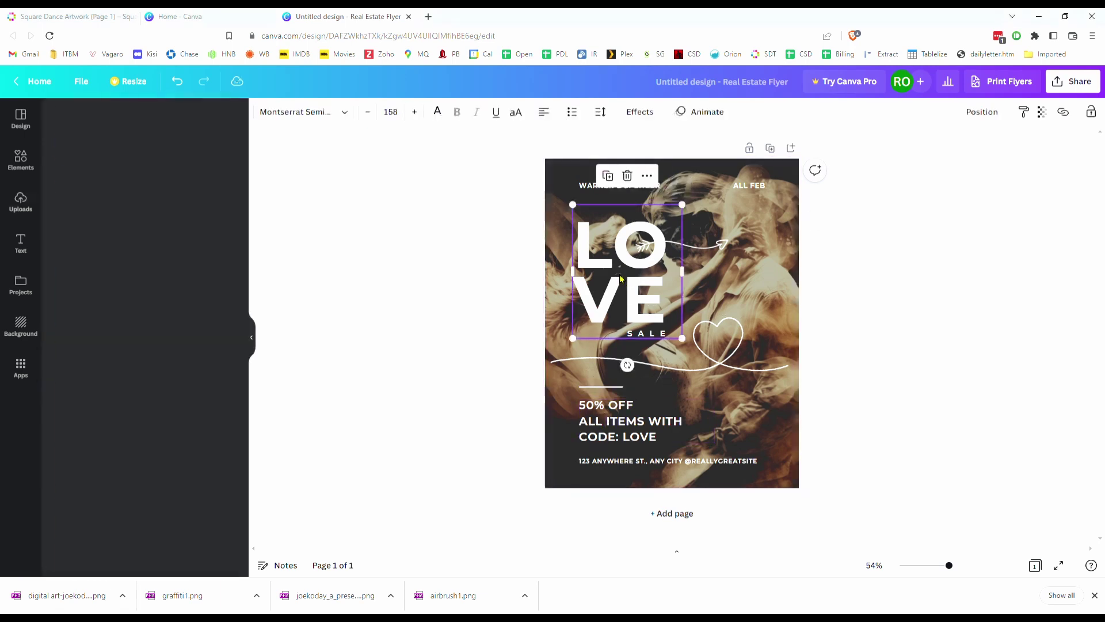
{"action": "left_click", "coordinate": [633, 418]}
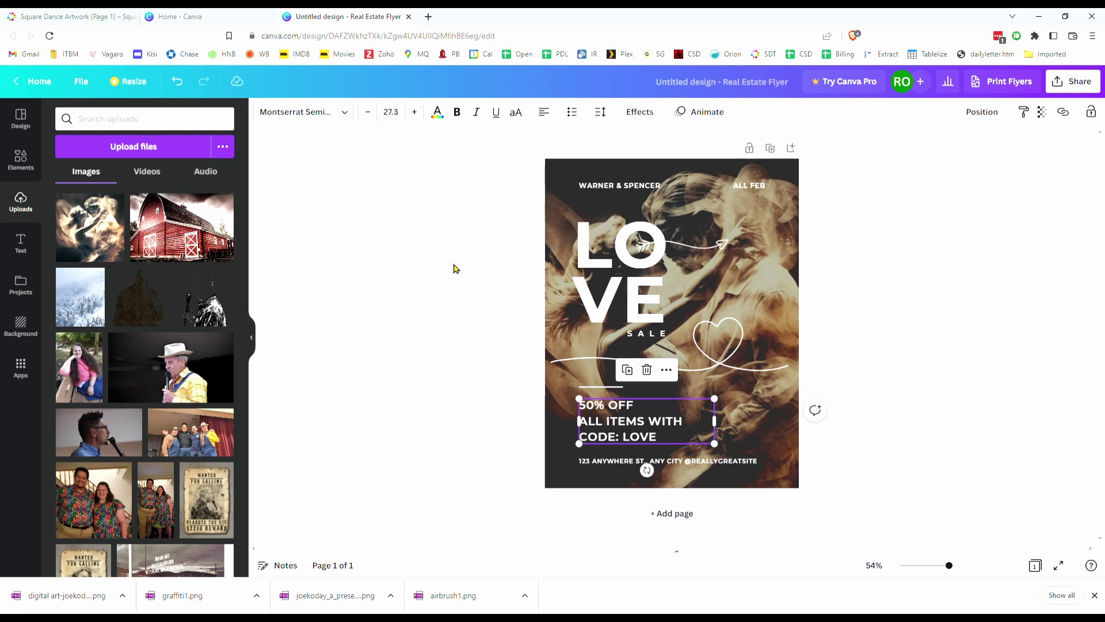
{"action": "left_click", "coordinate": [21, 118]}
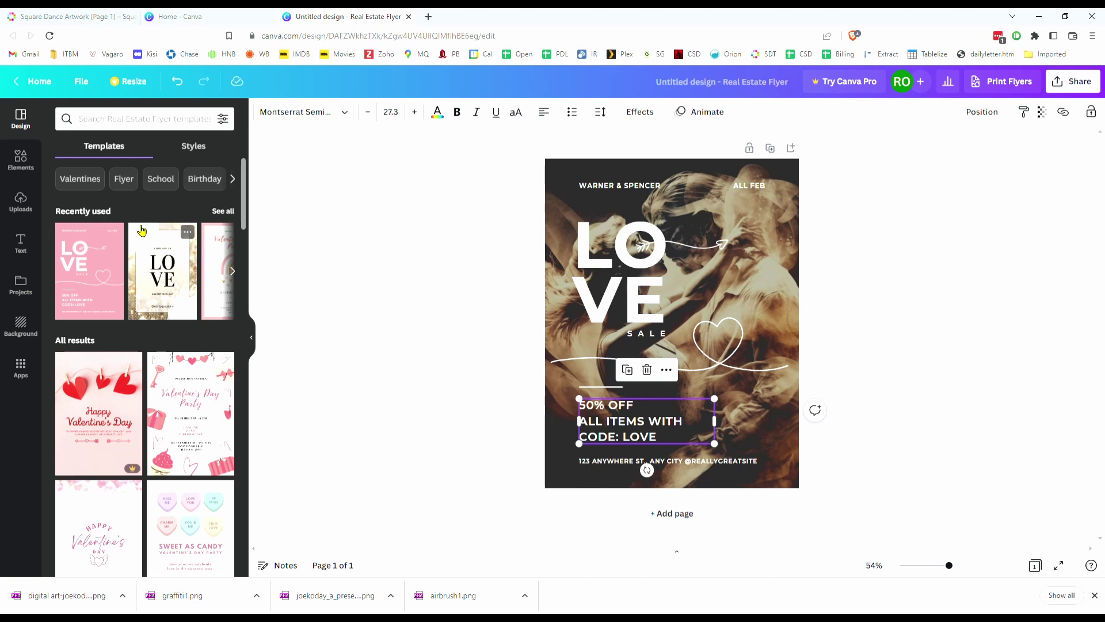
{"action": "left_click", "coordinate": [163, 270]}
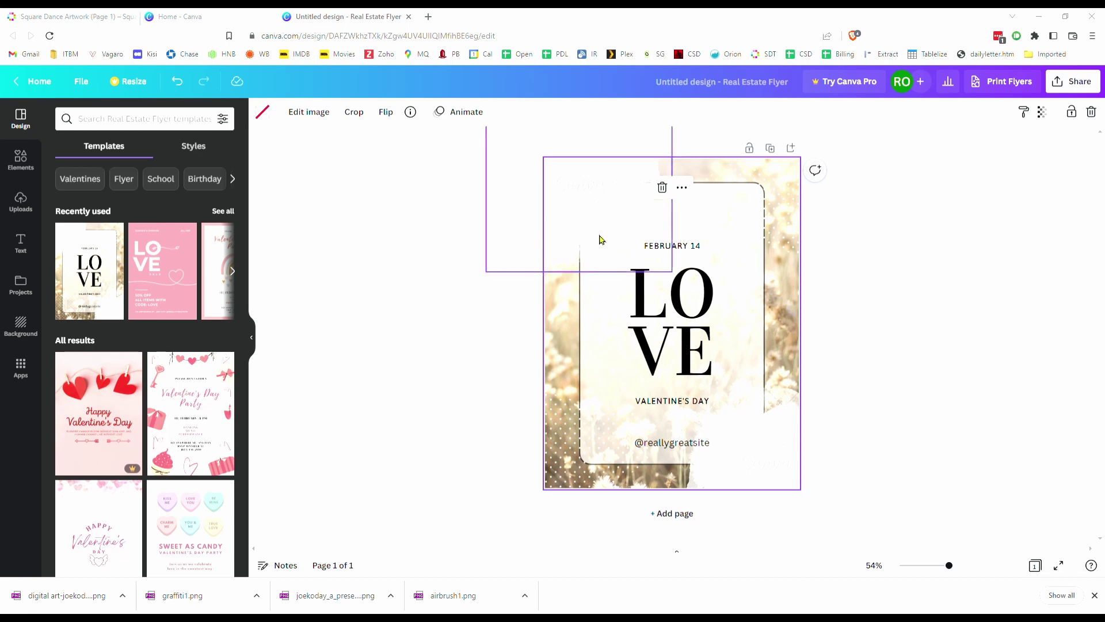
Clear the faint watermark elements from the top left of the LOVE template
{"action": "left_click", "coordinate": [588, 196]}
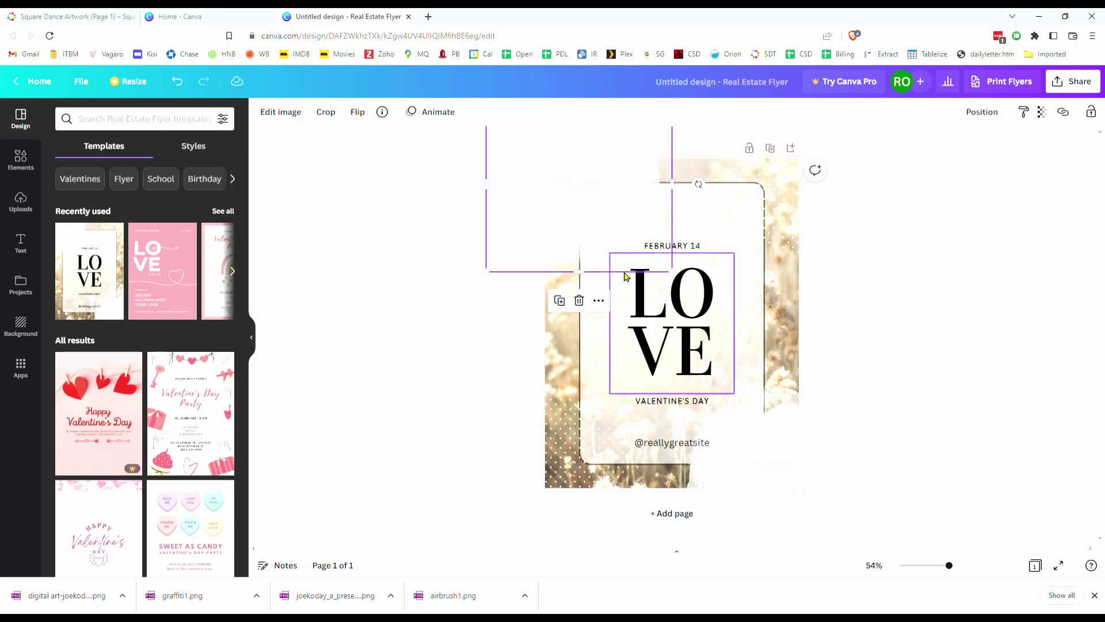
{"action": "left_click_drag", "start_coordinate": [604, 218], "coordinate": [737, 441]}
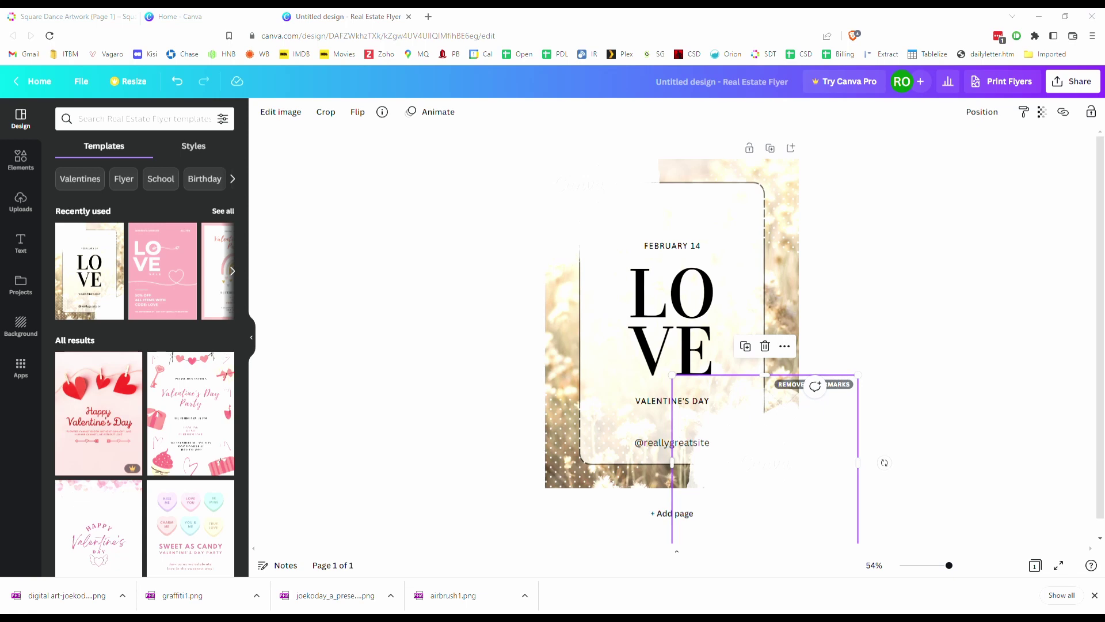
{"action": "left_click", "coordinate": [621, 192]}
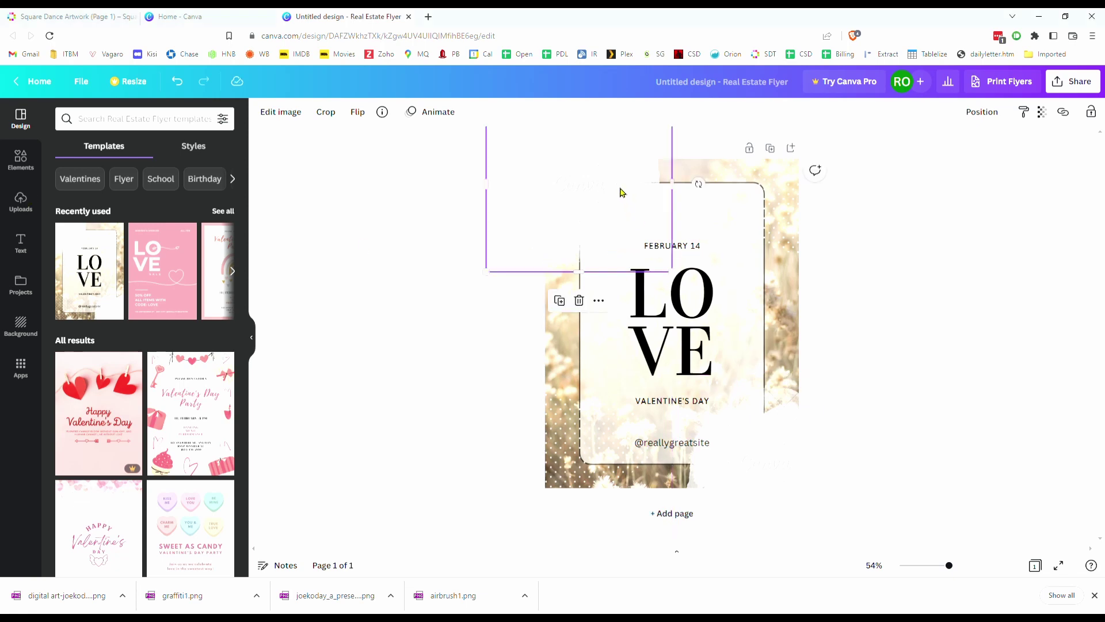
{"action": "left_click_drag", "start_coordinate": [621, 192], "coordinate": [772, 440]}
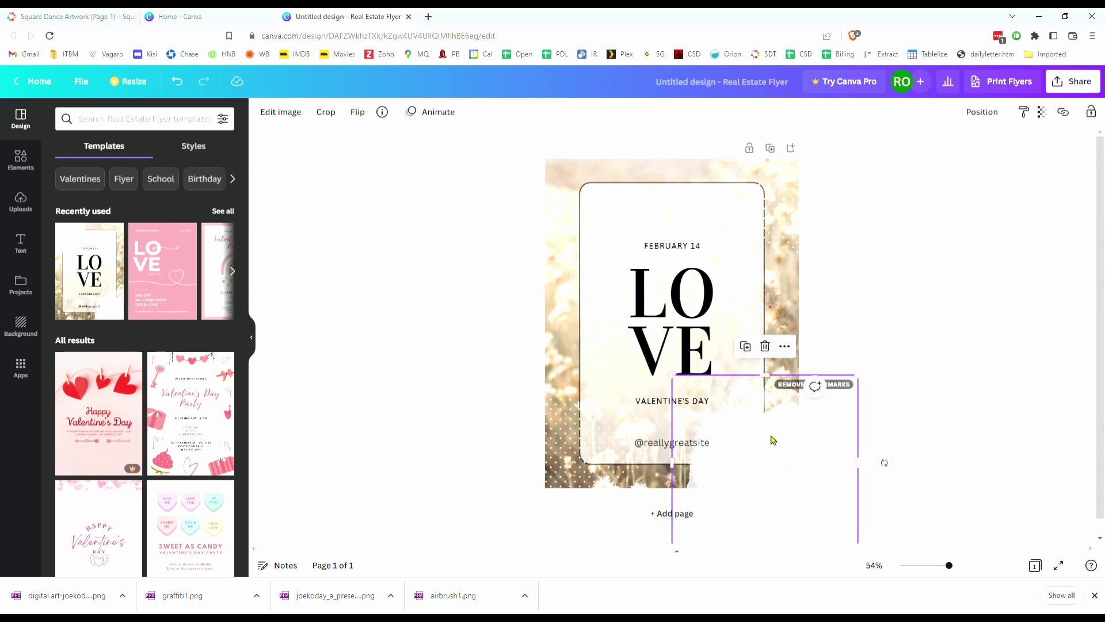
{"action": "key", "text": "Delete"}
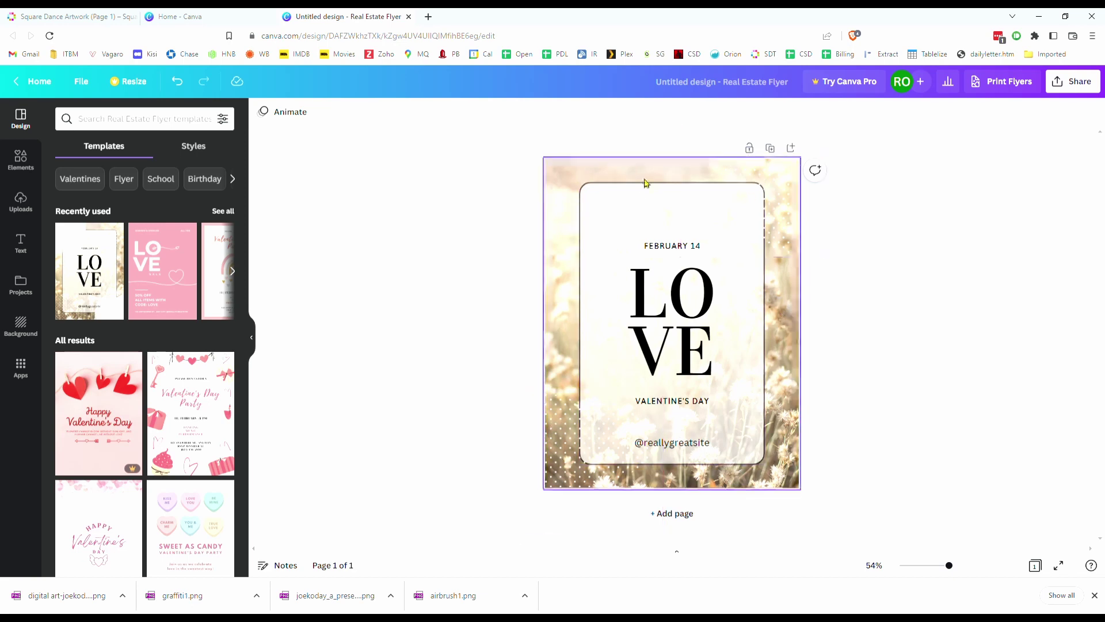
{"action": "left_click", "coordinate": [30, 208]}
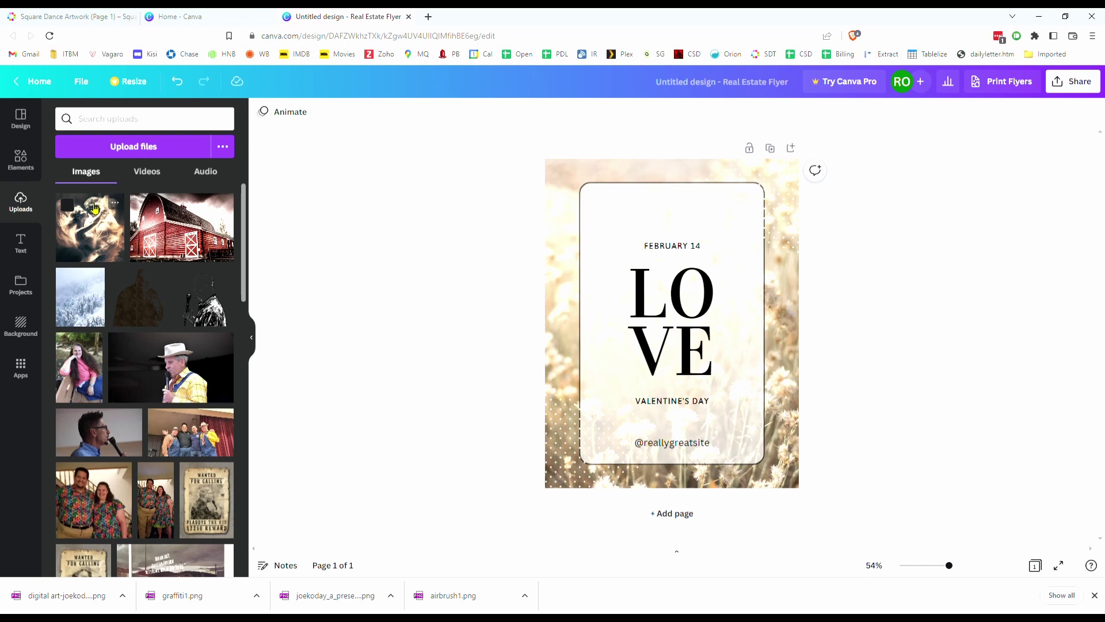
Replace the background photo with the uploaded dancer artwork and set its transparency to 40
{"action": "left_click_drag", "start_coordinate": [95, 208], "coordinate": [564, 167]}
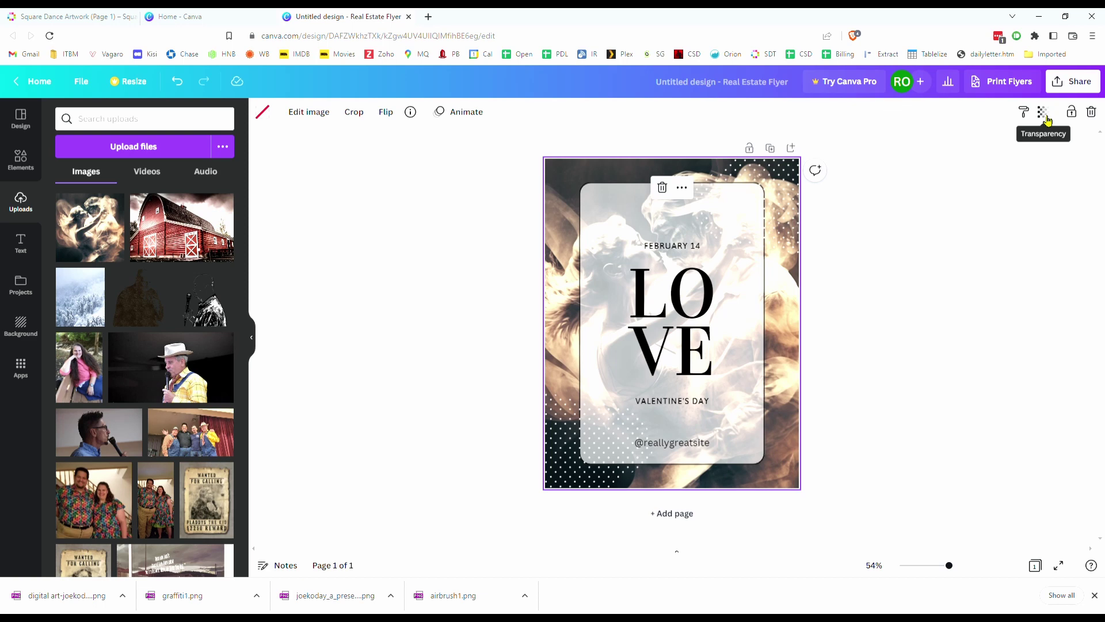
{"action": "left_click", "coordinate": [1042, 112]}
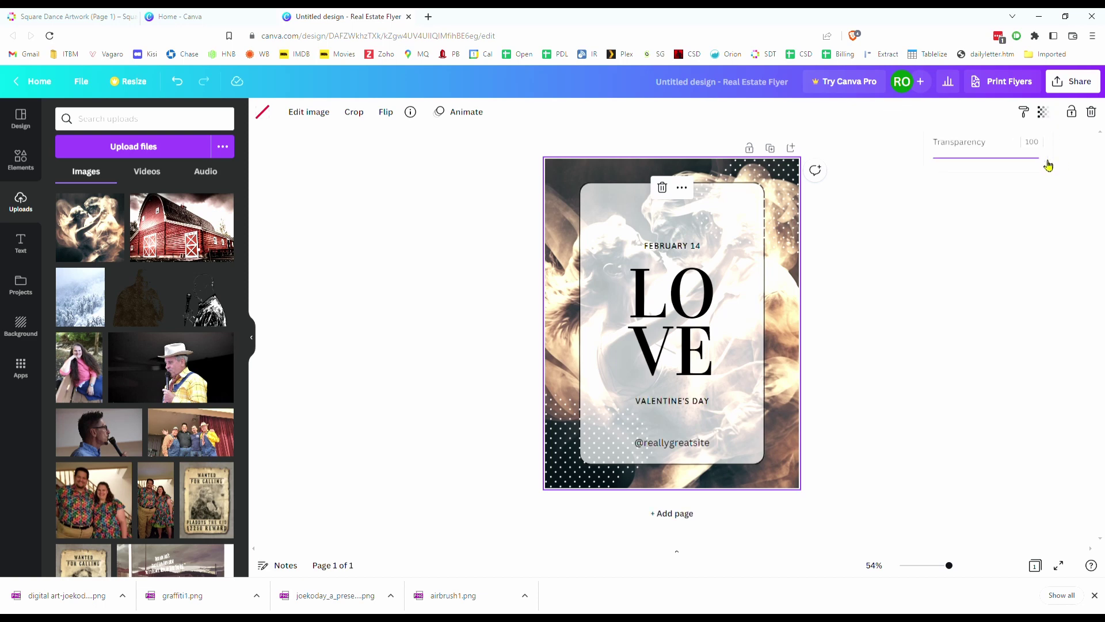
{"action": "left_click", "coordinate": [1047, 161]}
{"action": "left_click_drag", "start_coordinate": [1047, 167], "coordinate": [982, 172]}
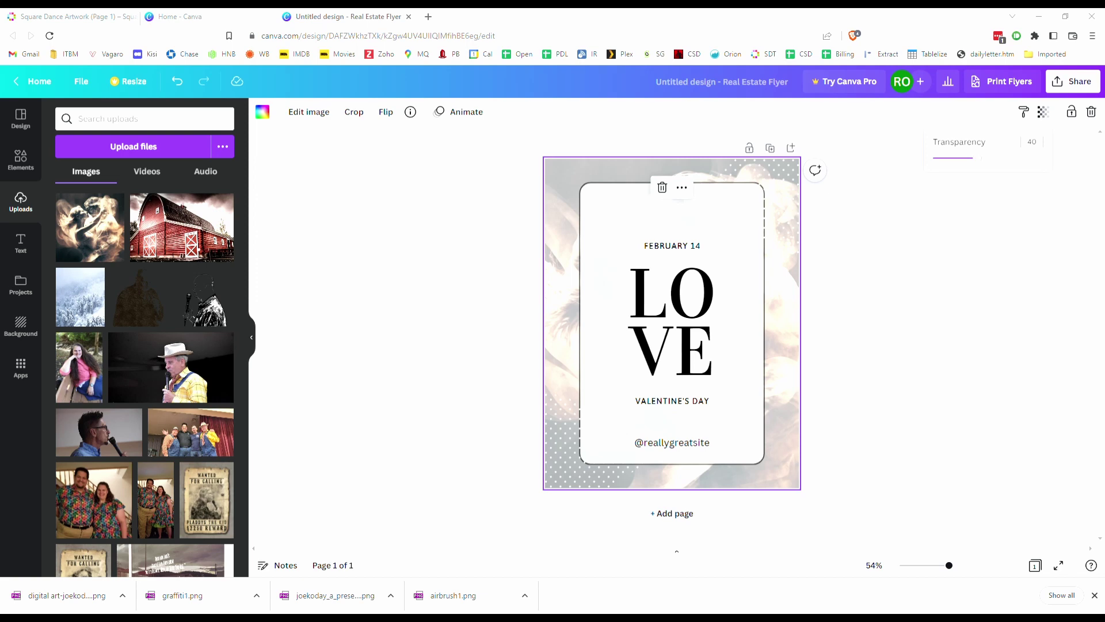
Retype the VALENTINE'S DAY subtitle as 'SQUARE DANCE ON VALENTINE'S DAY', correcting the misspelling
{"action": "left_click", "coordinate": [683, 409]}
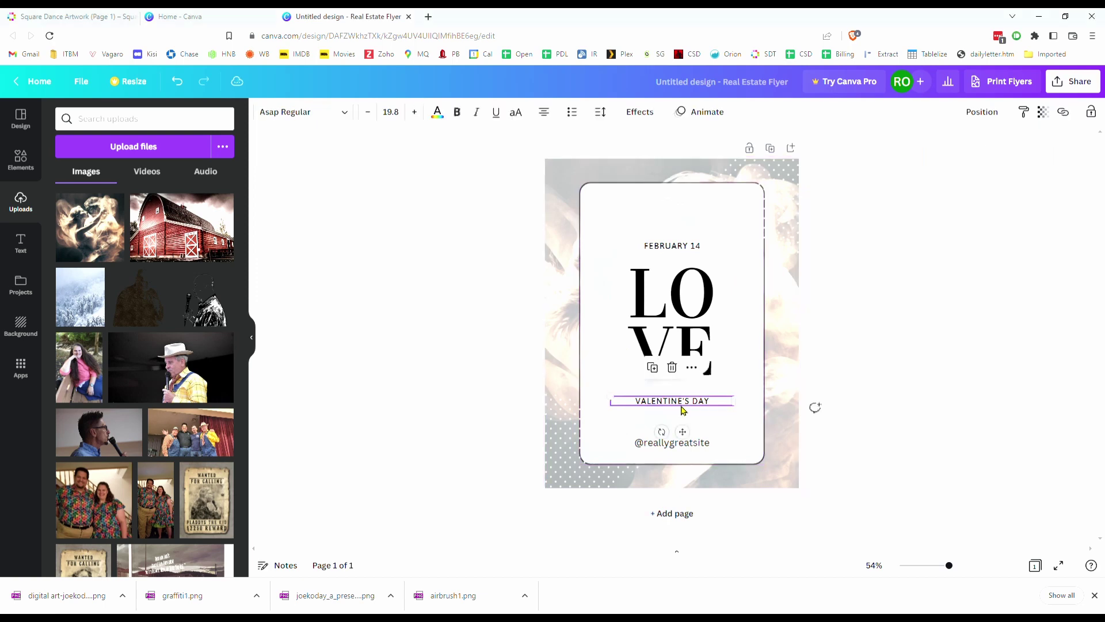
{"action": "double_click", "coordinate": [686, 409]}
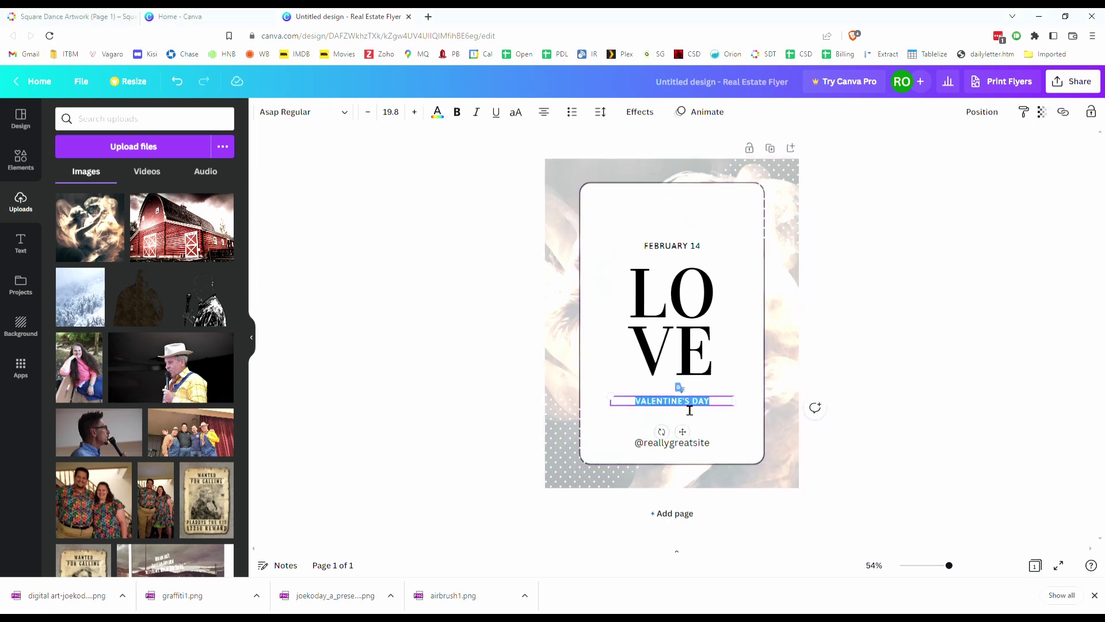
{"action": "type", "text": "SQUARE DANCE ON VA"}
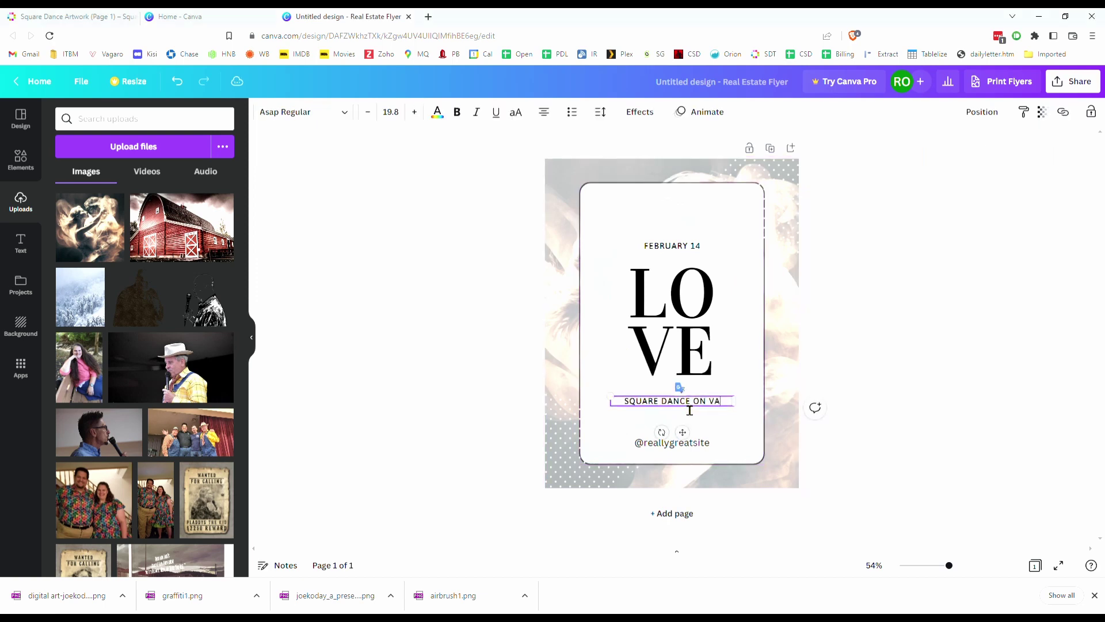
{"action": "type", "text": "LENTEIN'S DA"}
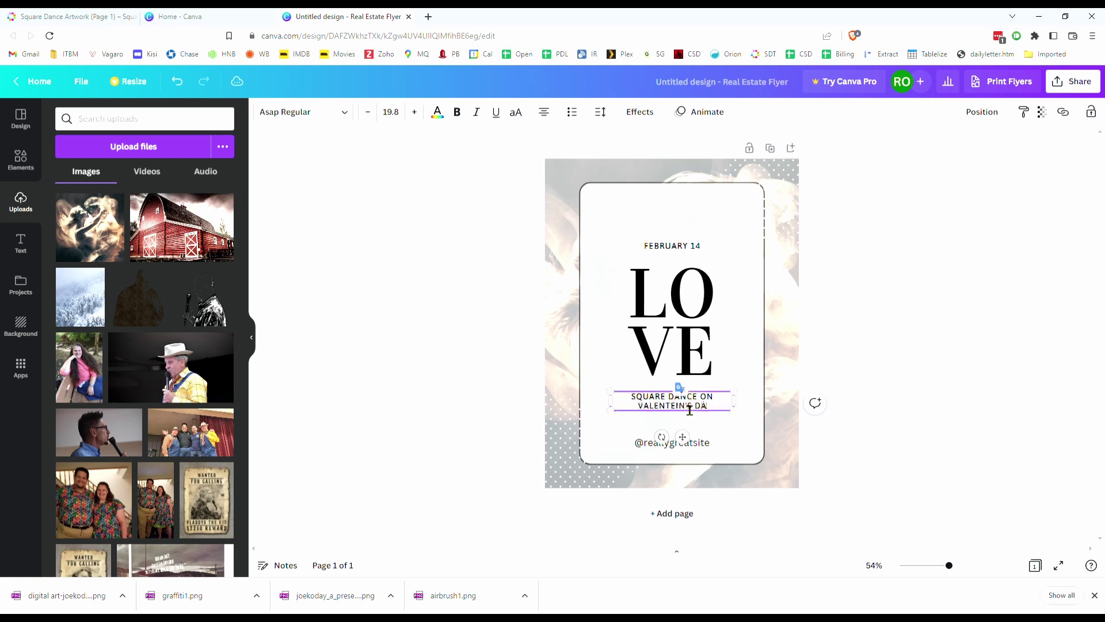
{"action": "key", "text": "BackSpace"}
{"action": "key", "text": "BackSpace"}
{"action": "key", "text": "BackSpace"}
{"action": "key", "text": "BackSpace"}
{"action": "key", "text": "BackSpace"}
{"action": "key", "text": "BackSpace"}
{"action": "key", "text": "BackSpace"}
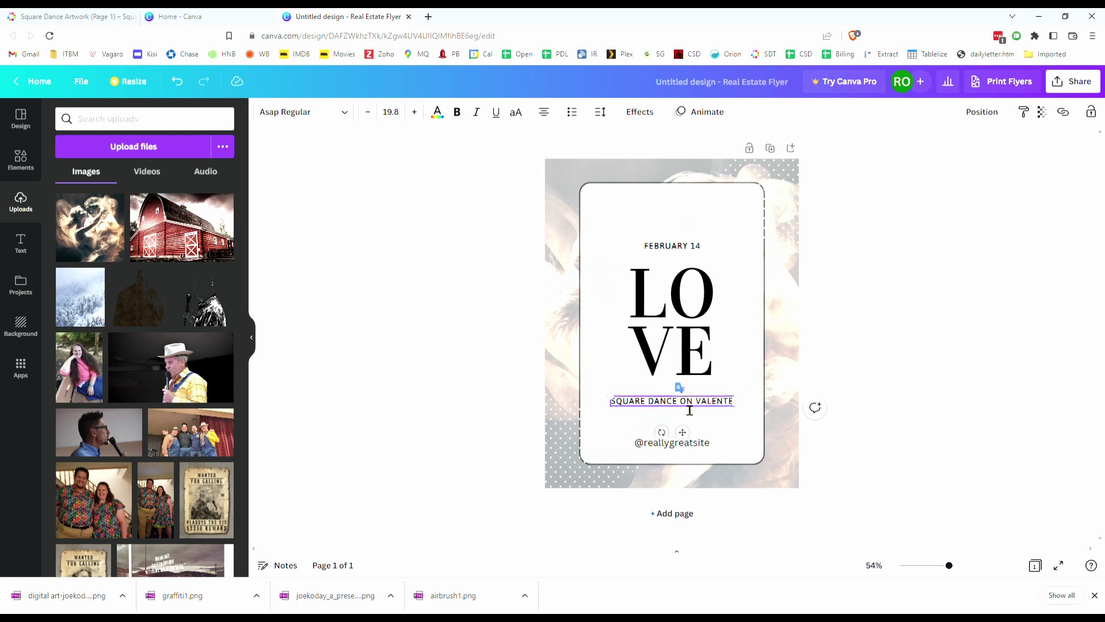
{"action": "key", "text": "BackSpace"}
{"action": "type", "text": "INE'S DAY"}
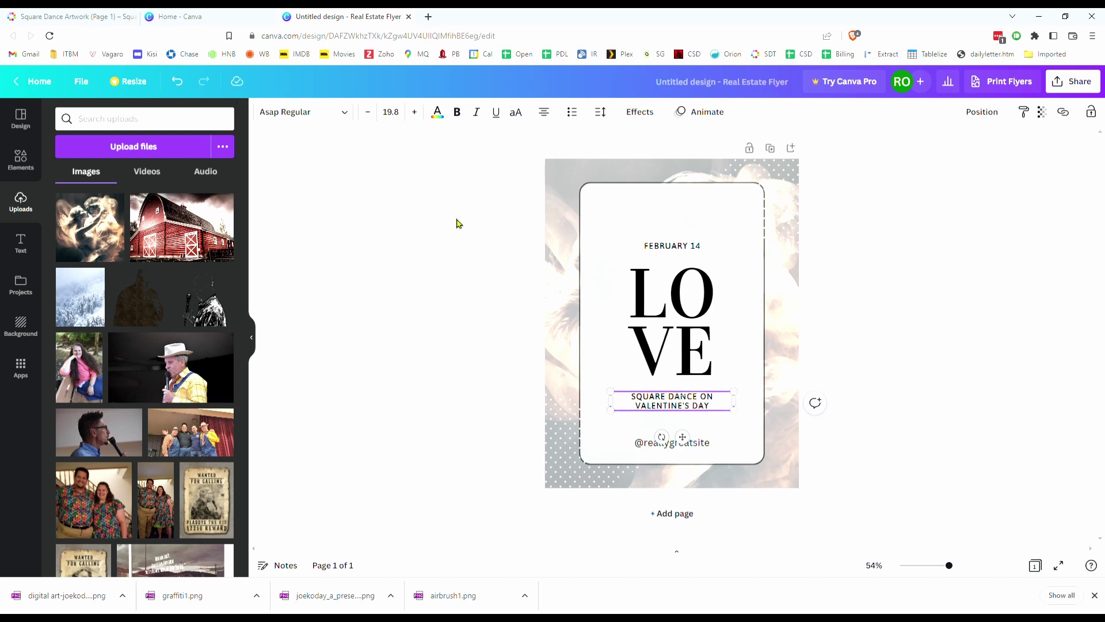
{"action": "left_click", "coordinate": [458, 223]}
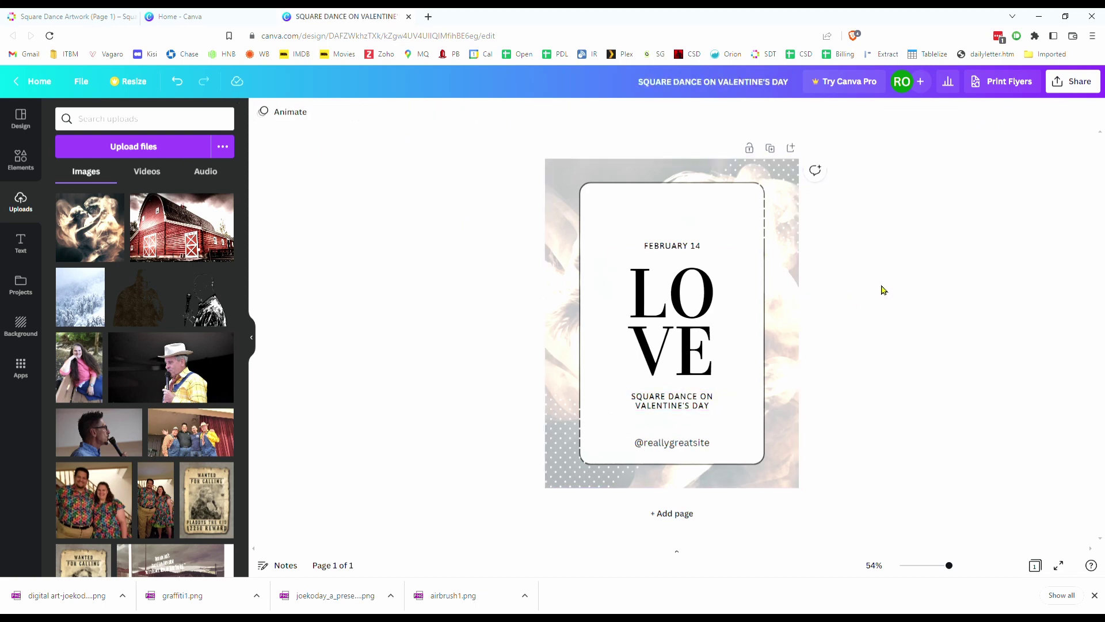